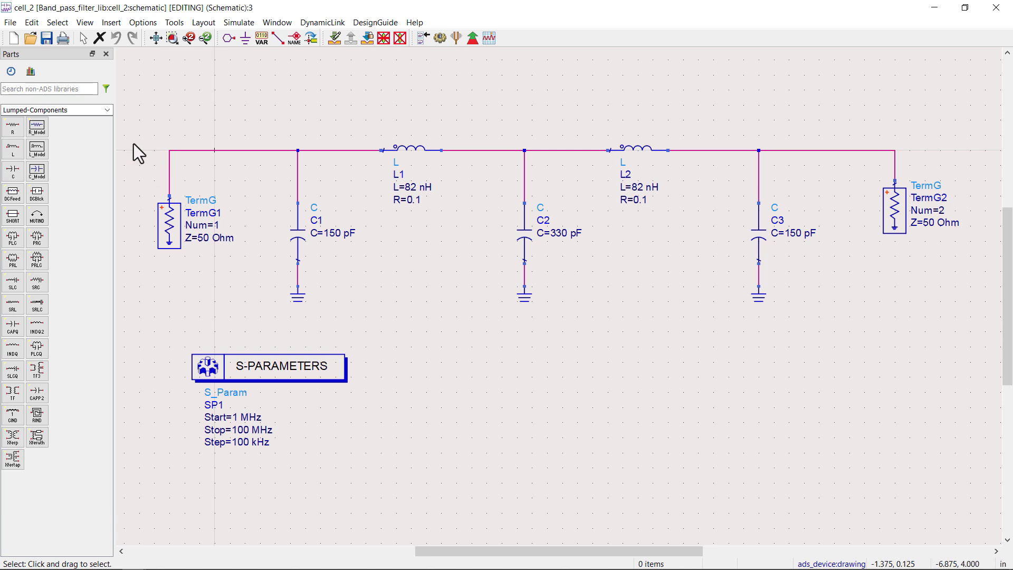
Switch to the Lumped-Components palette and generate a layout from the filter schematic with default settings.
{"action": "left_click", "coordinate": [106, 110]}
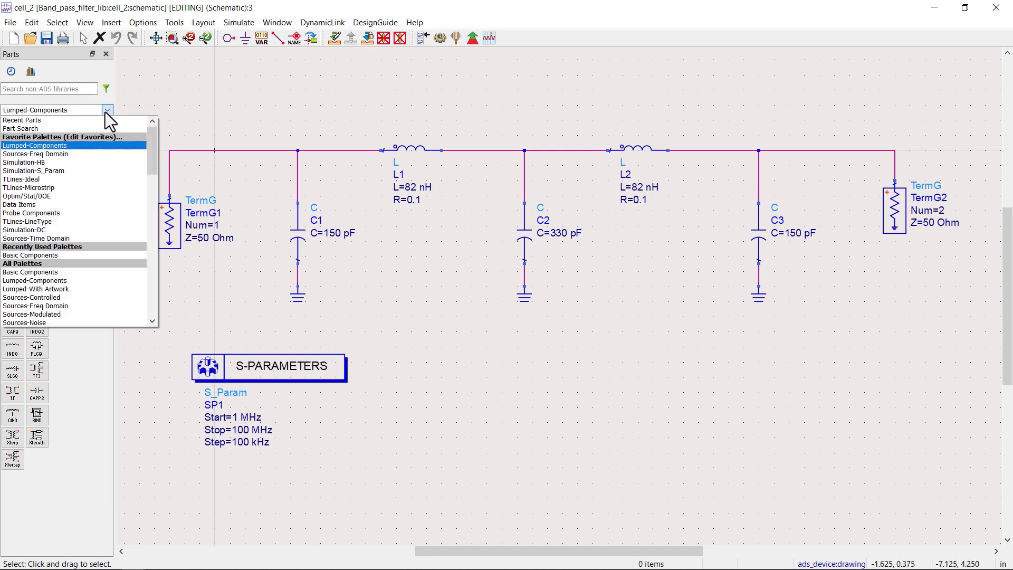
{"action": "left_click", "coordinate": [46, 281]}
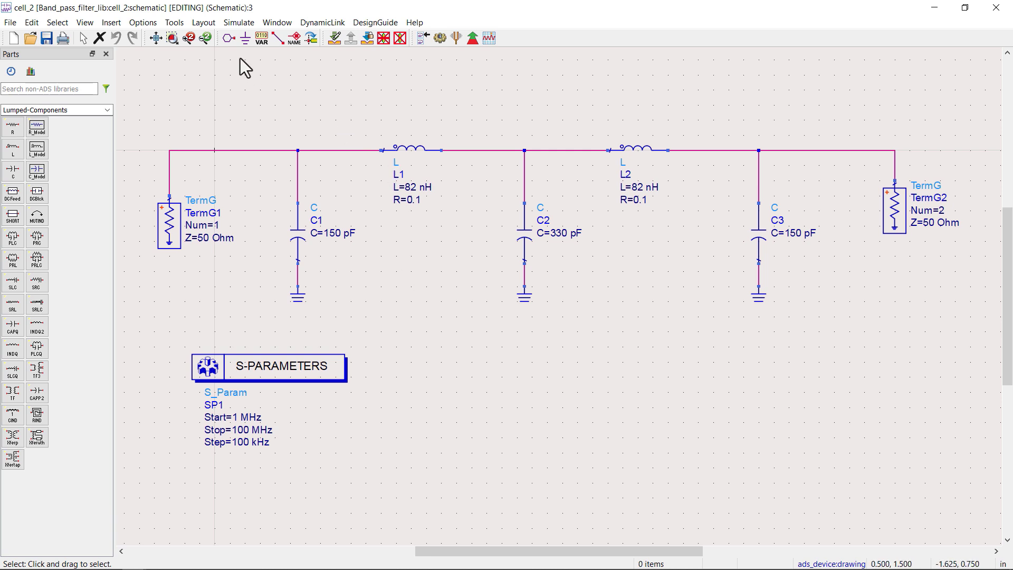
{"action": "left_click", "coordinate": [203, 22]}
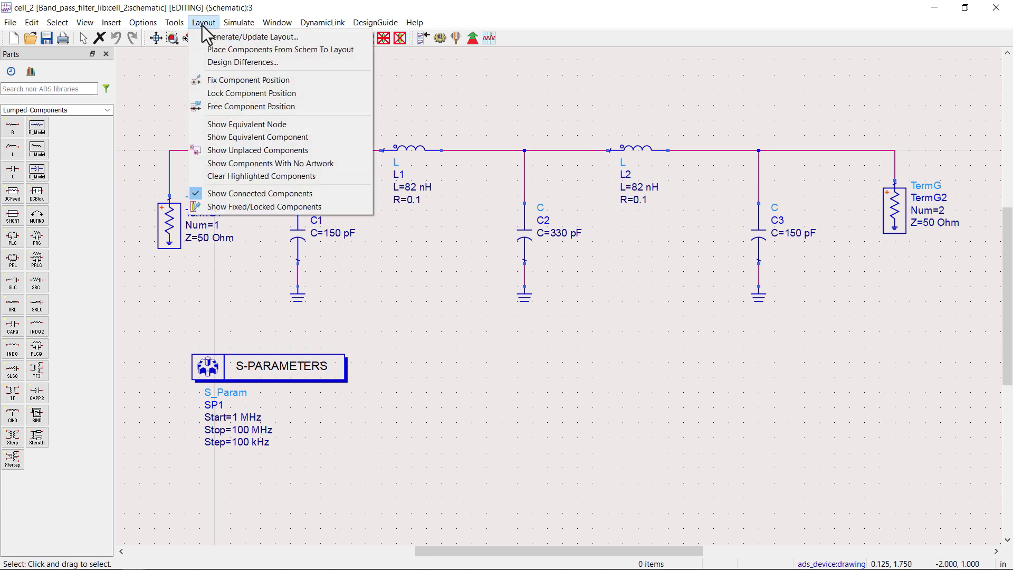
{"action": "key", "text": "Escape"}
{"action": "left_click", "coordinate": [261, 38]}
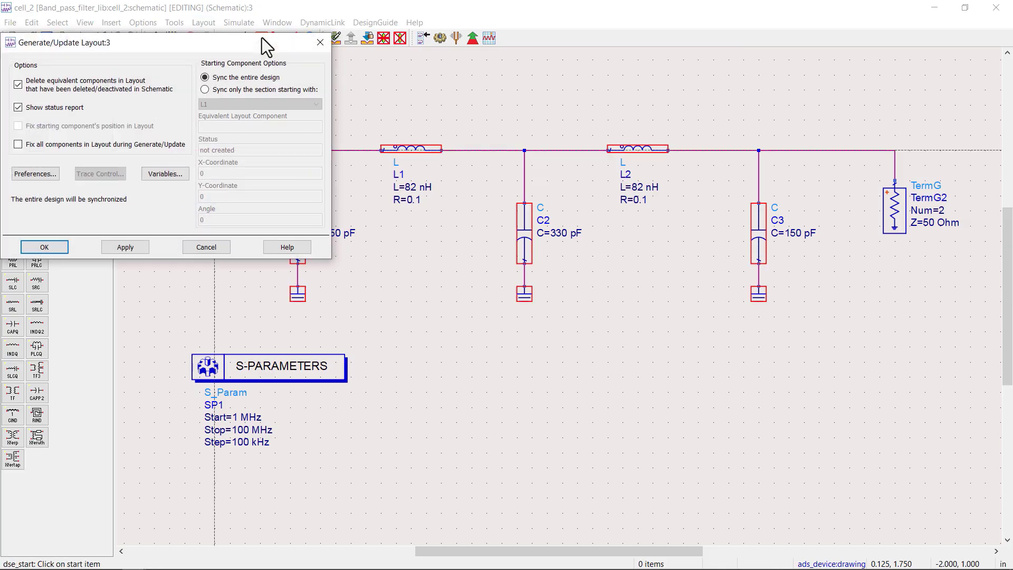
{"action": "key", "text": "Return"}
Rearrange the C1, L1, C3, C2 and L2 footprints in the layout.
{"action": "left_click_drag", "start_coordinate": [206, 274], "coordinate": [160, 54]}
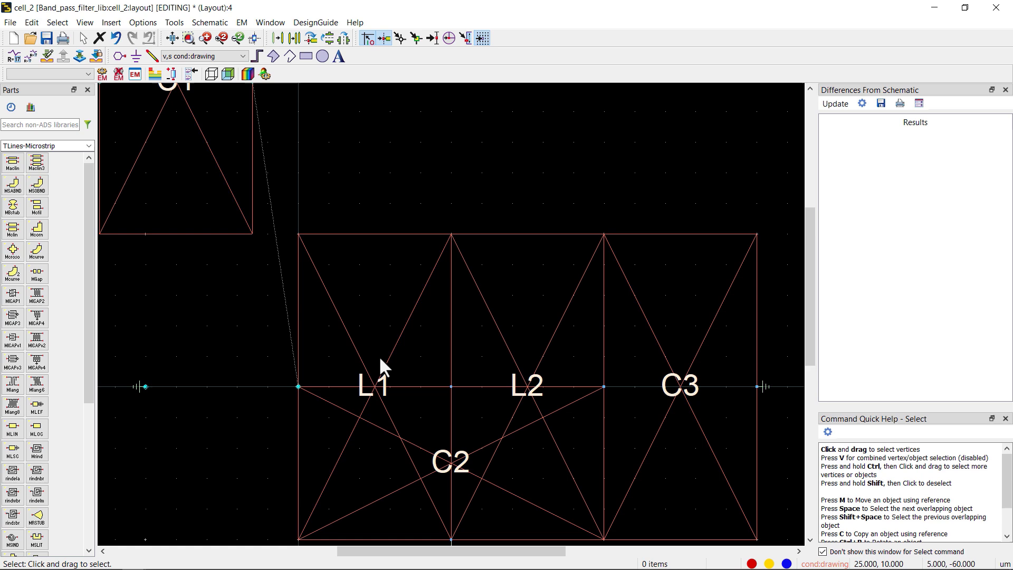
{"action": "left_click_drag", "start_coordinate": [384, 366], "coordinate": [394, 175]}
{"action": "left_click_drag", "start_coordinate": [633, 288], "coordinate": [709, 121]}
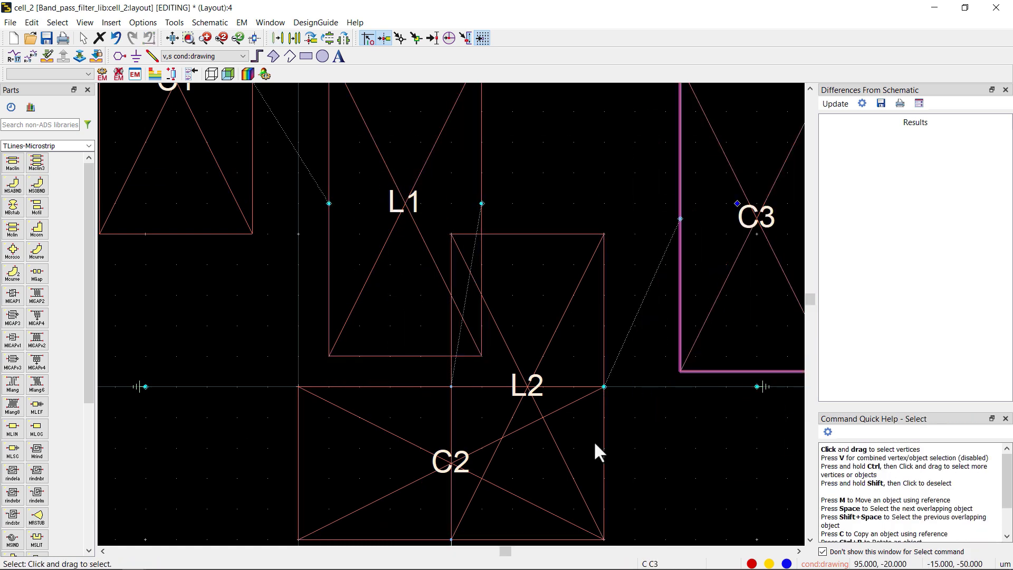
{"action": "left_click_drag", "start_coordinate": [324, 449], "coordinate": [141, 479]}
{"action": "scroll", "coordinate": [606, 459], "scroll_direction": "down", "scroll_amount": 3}
{"action": "left_click_drag", "start_coordinate": [535, 268], "coordinate": [672, 524]}
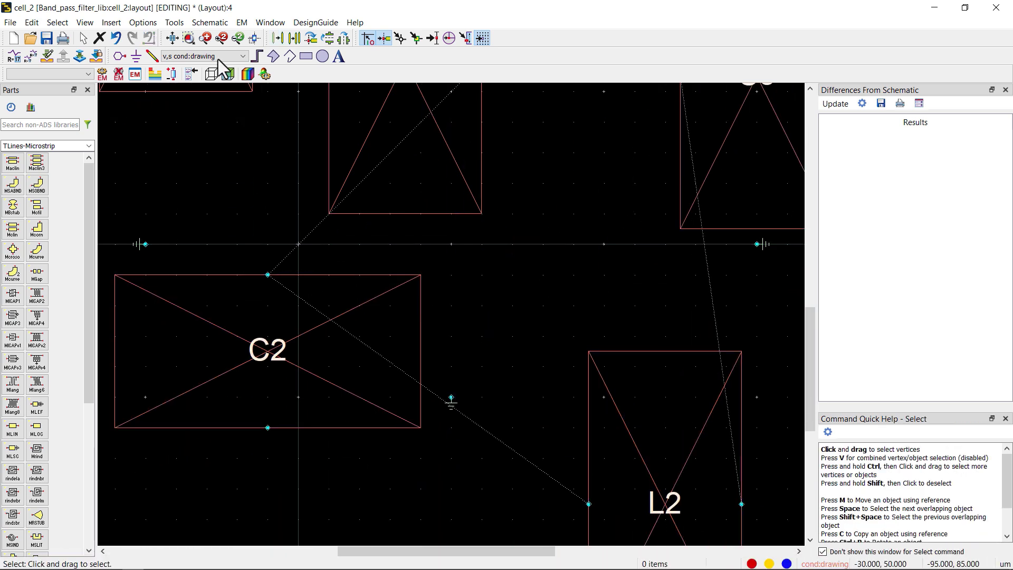
{"action": "key", "text": "ctrl+z"}
{"action": "key", "text": "ctrl+z"}
{"action": "left_click_drag", "start_coordinate": [411, 443], "coordinate": [217, 475]}
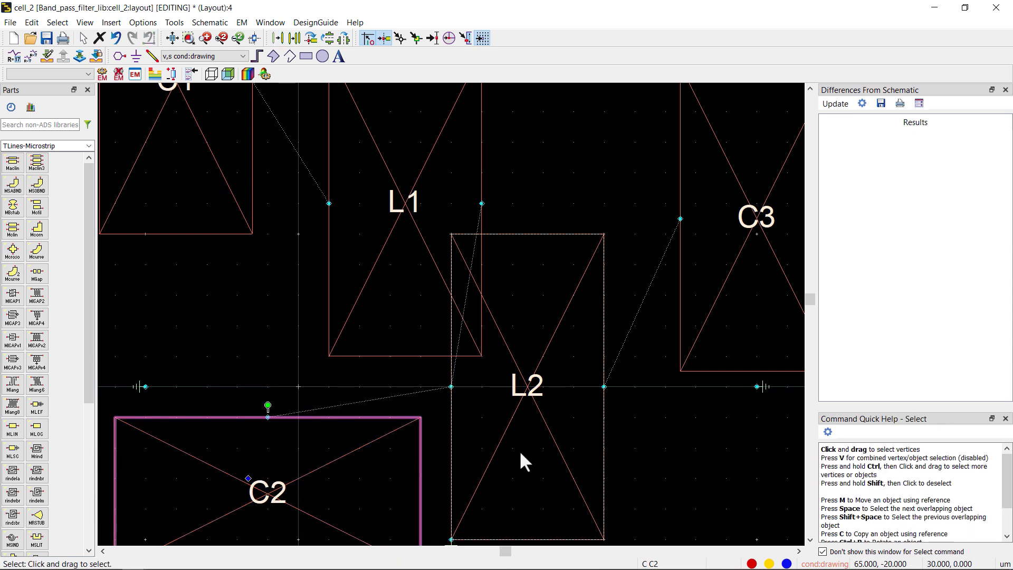
{"action": "left_click_drag", "start_coordinate": [601, 453], "coordinate": [738, 559]}
{"action": "left_click_drag", "start_coordinate": [589, 503], "coordinate": [589, 504]}
Fit all footprints in view, return to the schematic and close the layout status report.
{"action": "left_click", "coordinate": [490, 350]}
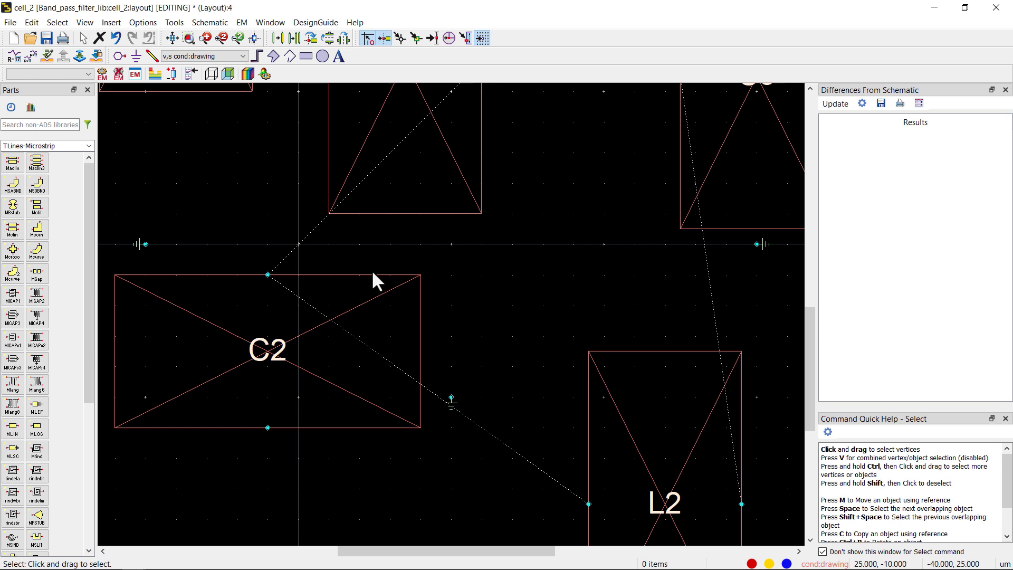
{"action": "left_click", "coordinate": [173, 38]}
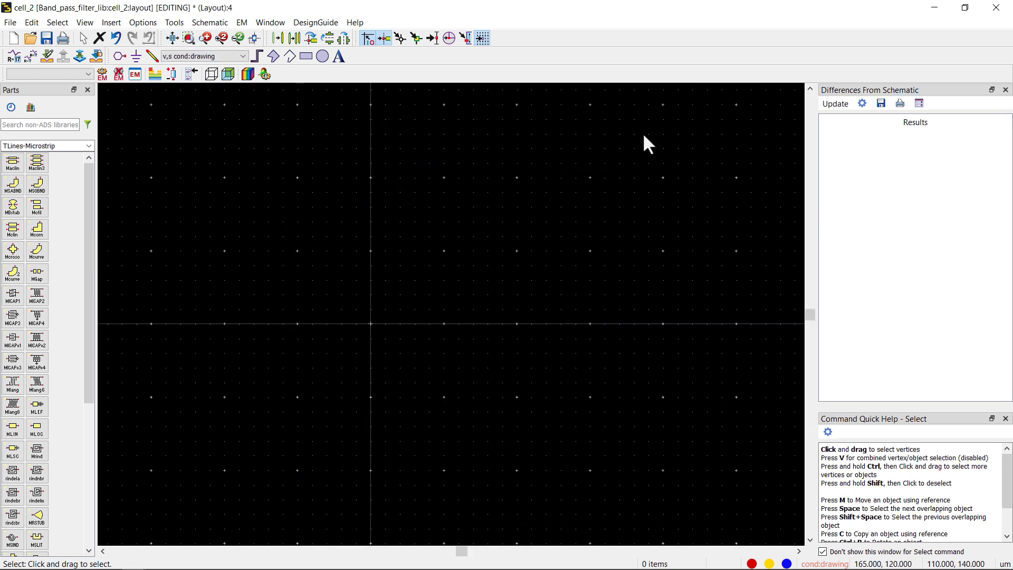
{"action": "left_click", "coordinate": [928, 4]}
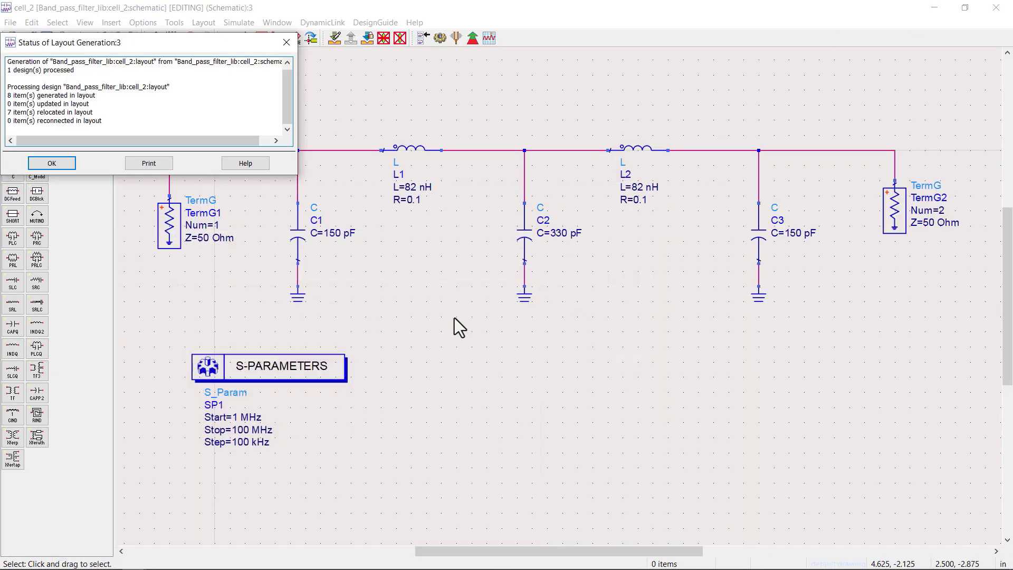
{"action": "left_click", "coordinate": [50, 164]}
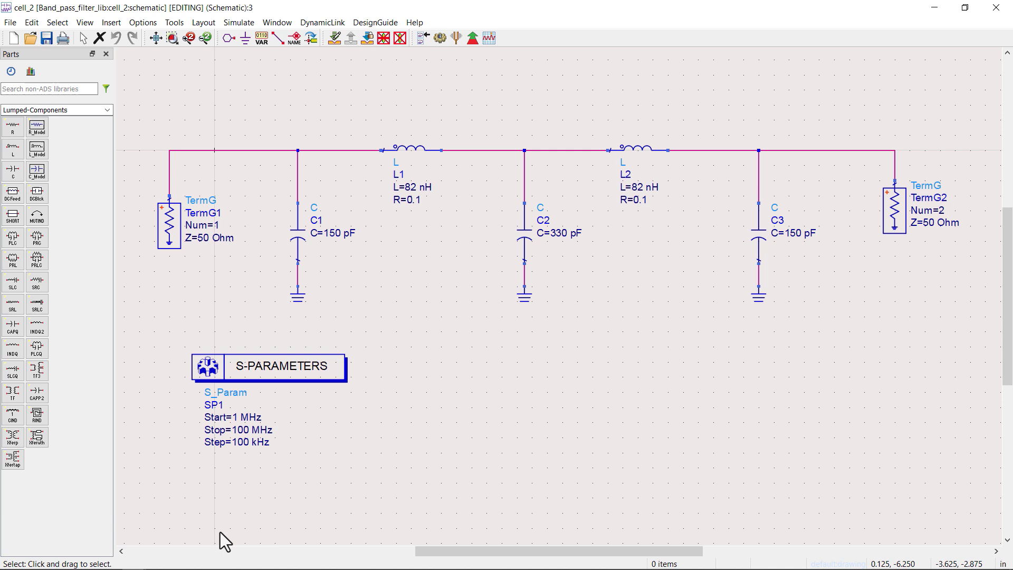
Unzip murata-lib-ads-s-mlcc-2404 into the Desktop tutorial folder and add muRataLibWeb_C to the workspace.
{"action": "mouse_move", "coordinate": [168, 565]}
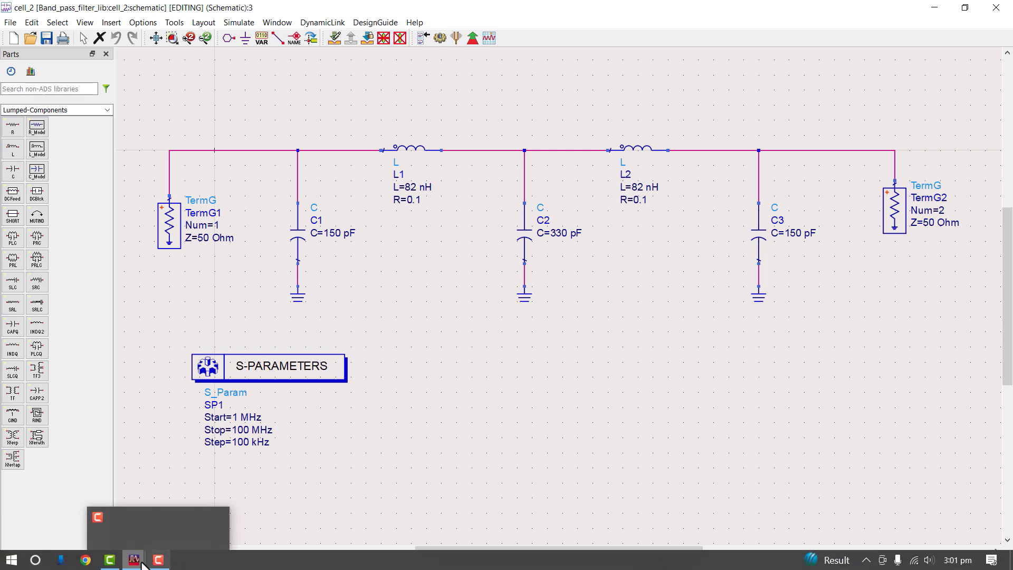
{"action": "mouse_move", "coordinate": [134, 559]}
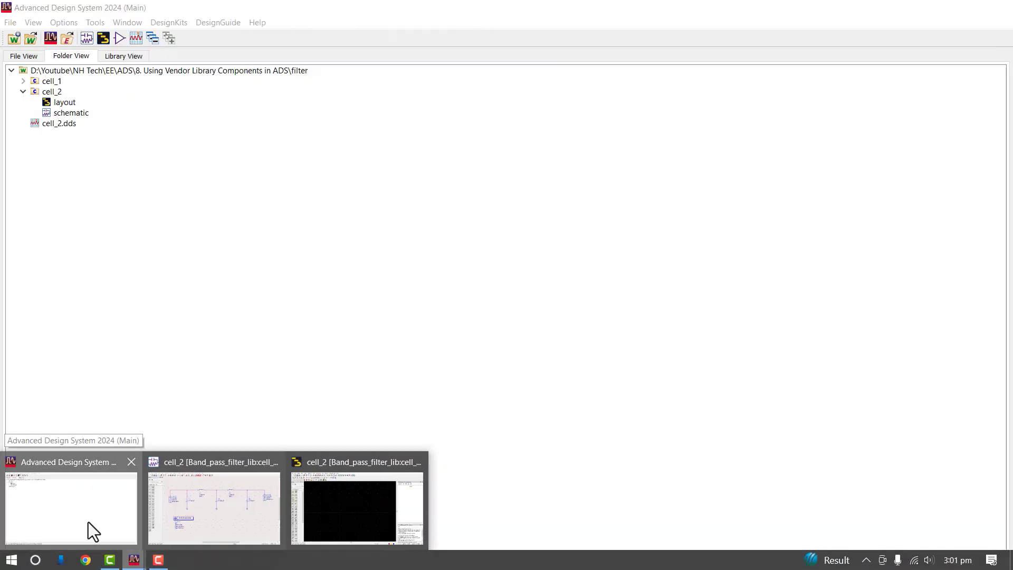
{"action": "left_click", "coordinate": [88, 521]}
{"action": "left_click", "coordinate": [170, 21]}
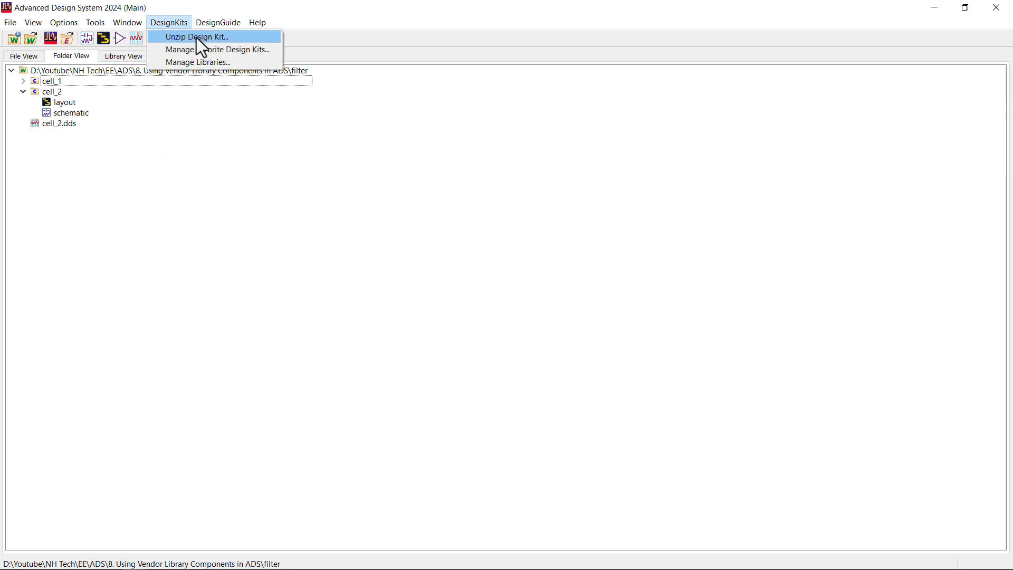
{"action": "left_click", "coordinate": [197, 37]}
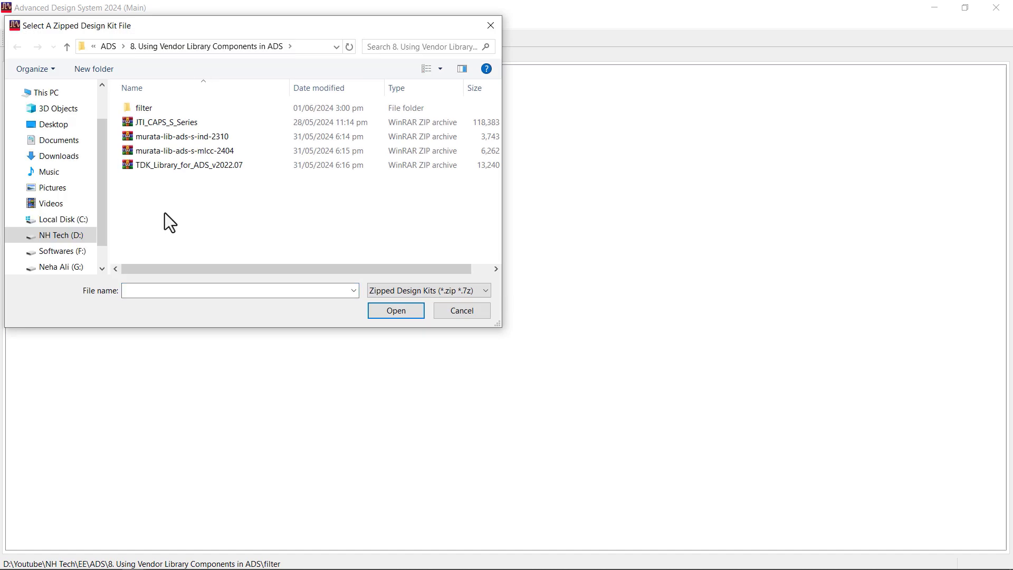
{"action": "left_click", "coordinate": [161, 150]}
{"action": "left_click", "coordinate": [384, 310]}
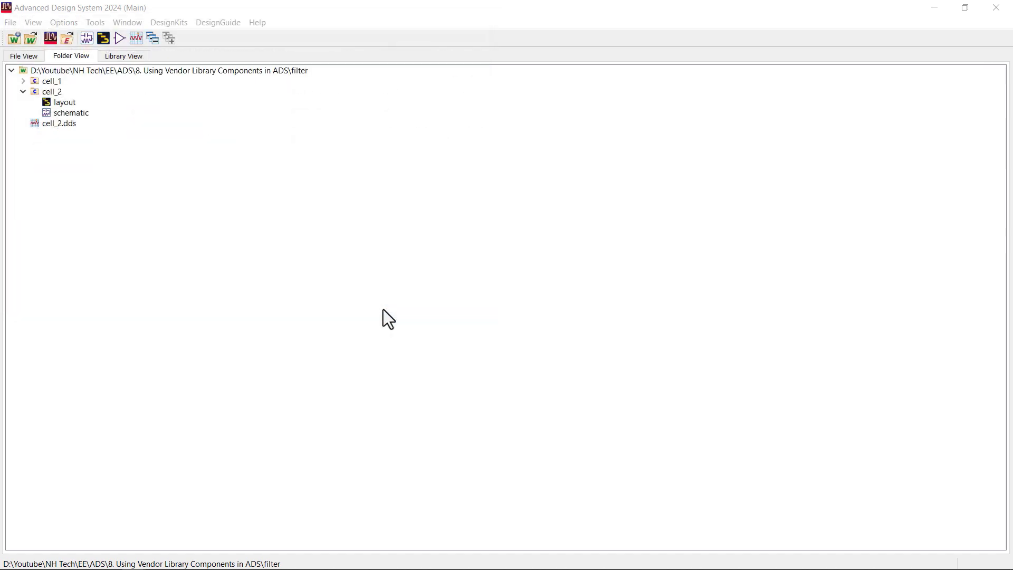
{"action": "left_click", "coordinate": [52, 124]}
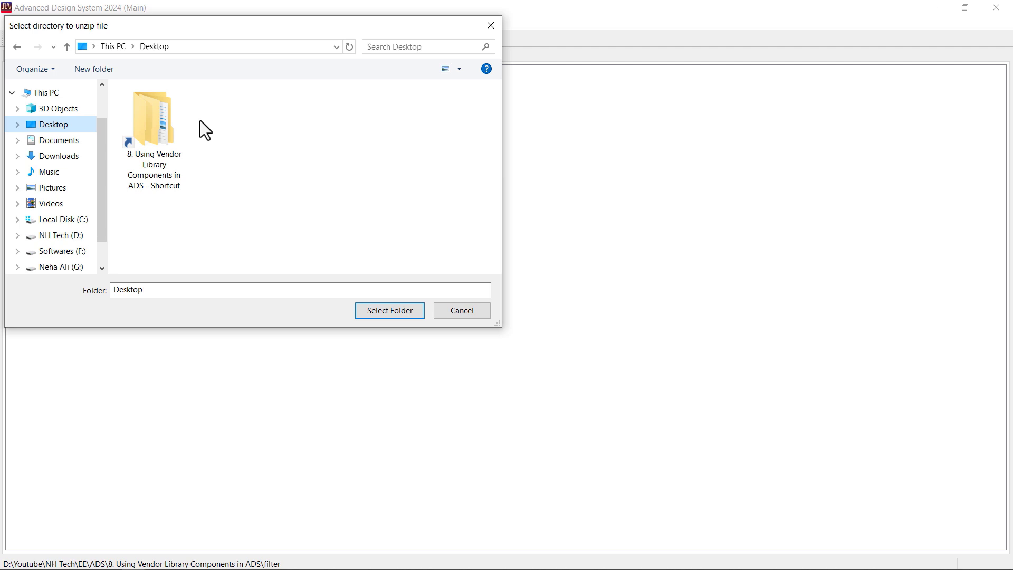
{"action": "double_click", "coordinate": [153, 121]}
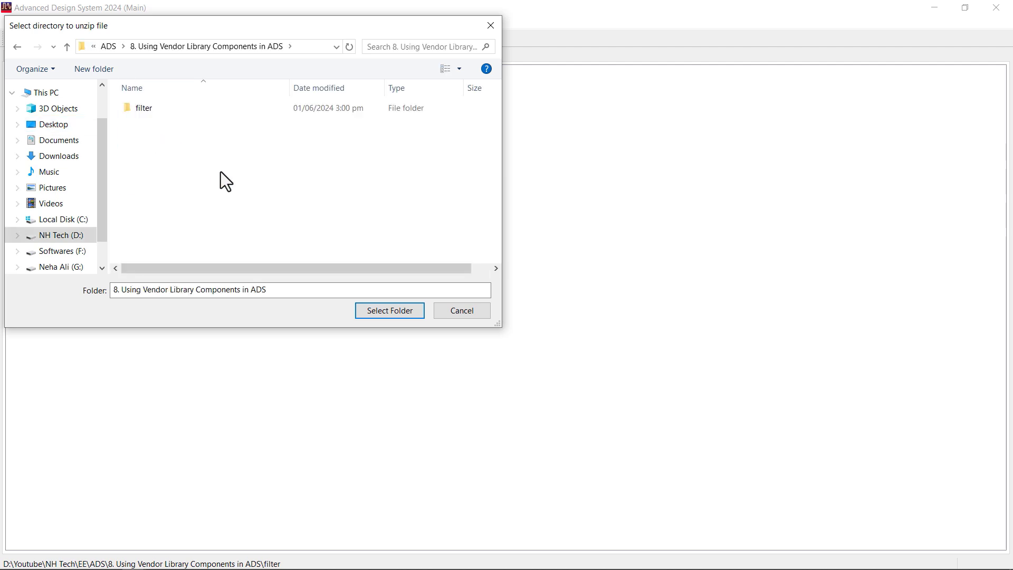
{"action": "left_click", "coordinate": [390, 311]}
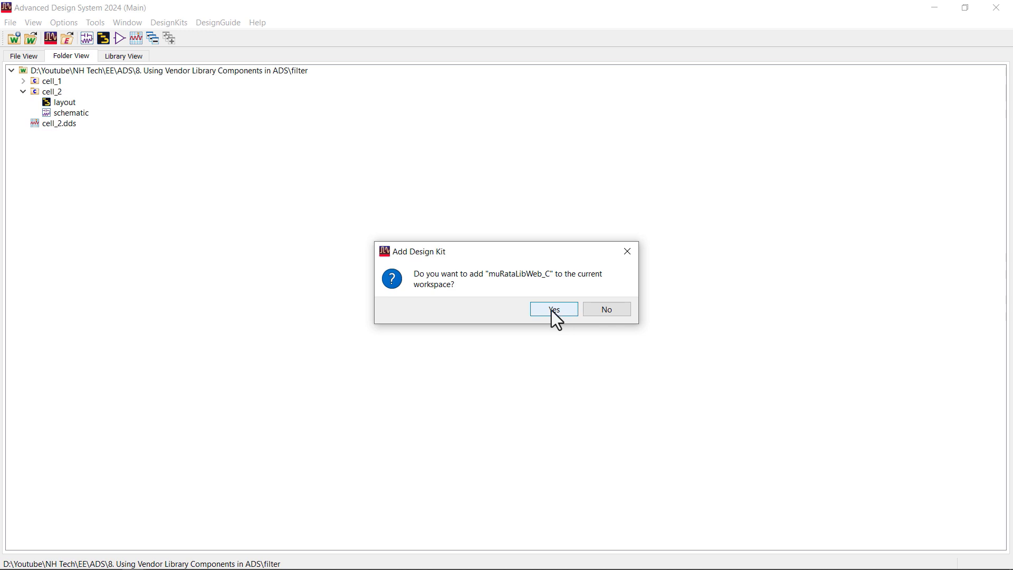
{"action": "left_click", "coordinate": [552, 310]}
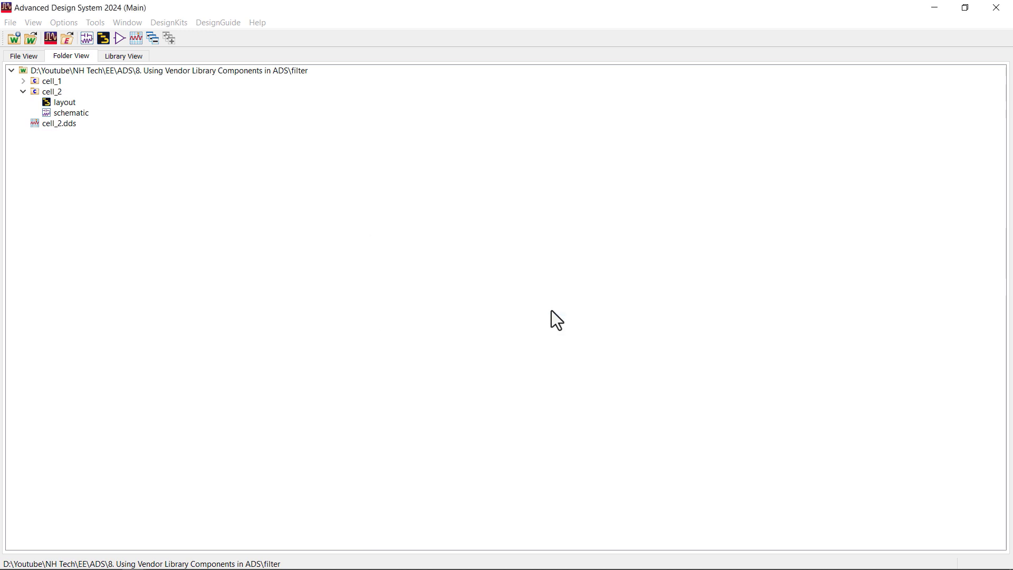
Open cell_2 and place the muRataLibWeb_C Set Up netlist include beside S-PARAMETERS.
{"action": "double_click", "coordinate": [66, 115]}
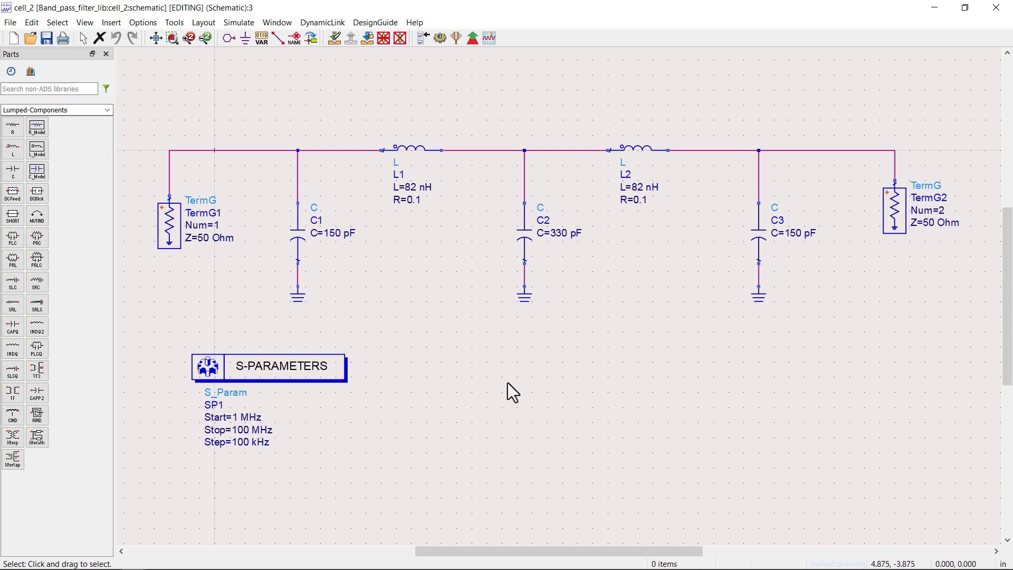
{"action": "left_click", "coordinate": [107, 110]}
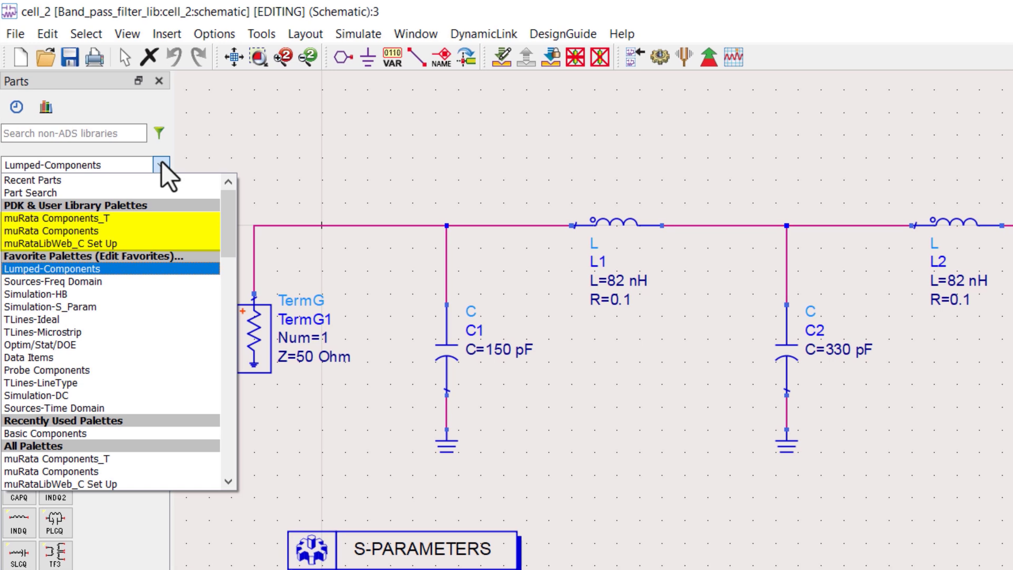
{"action": "left_click", "coordinate": [68, 243]}
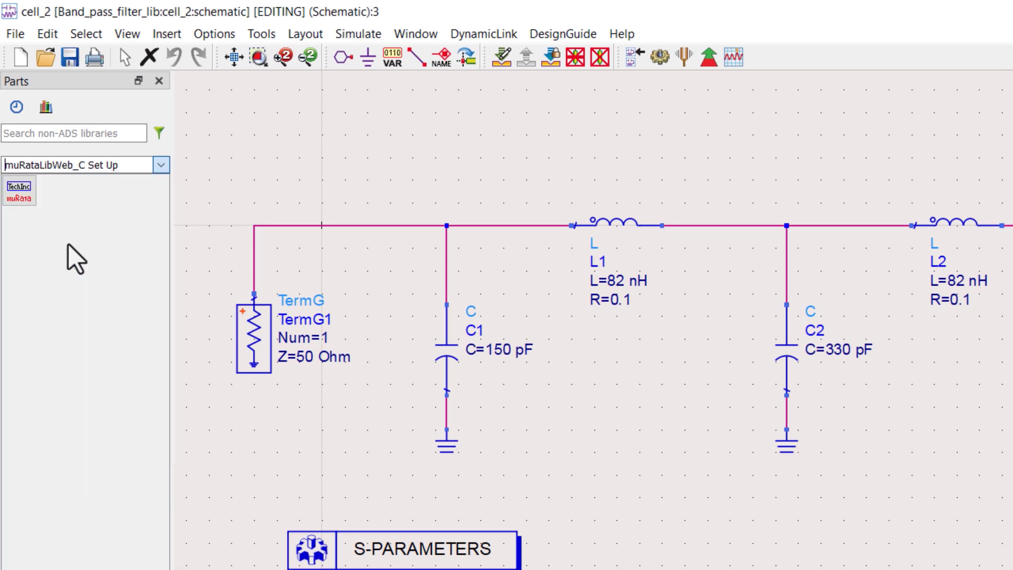
{"action": "left_click", "coordinate": [18, 194]}
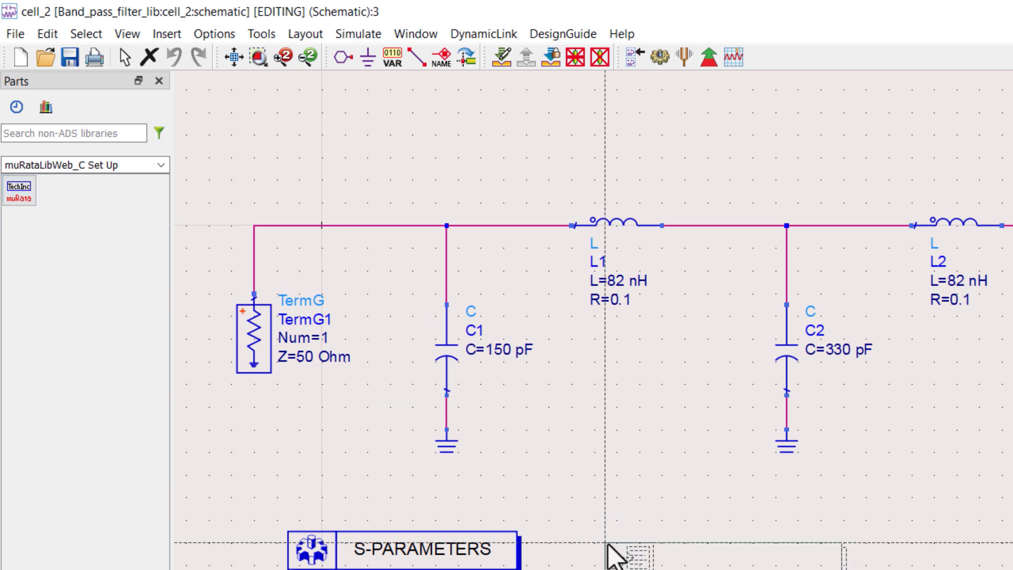
{"action": "left_click", "coordinate": [606, 534]}
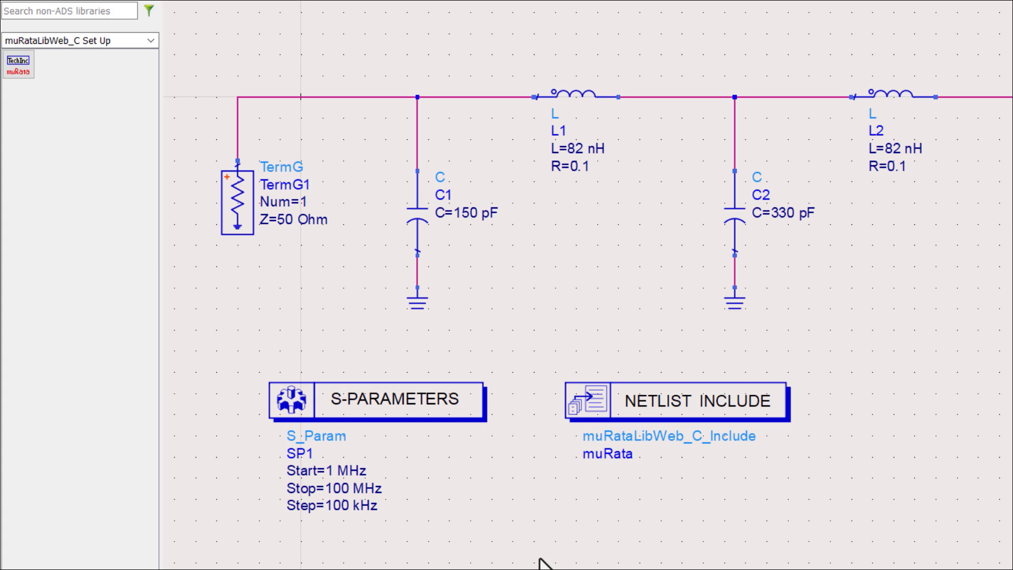
Place three GCM15_T capacitors from the muRata Components_T palette beside the filter.
{"action": "left_click", "coordinate": [152, 42]}
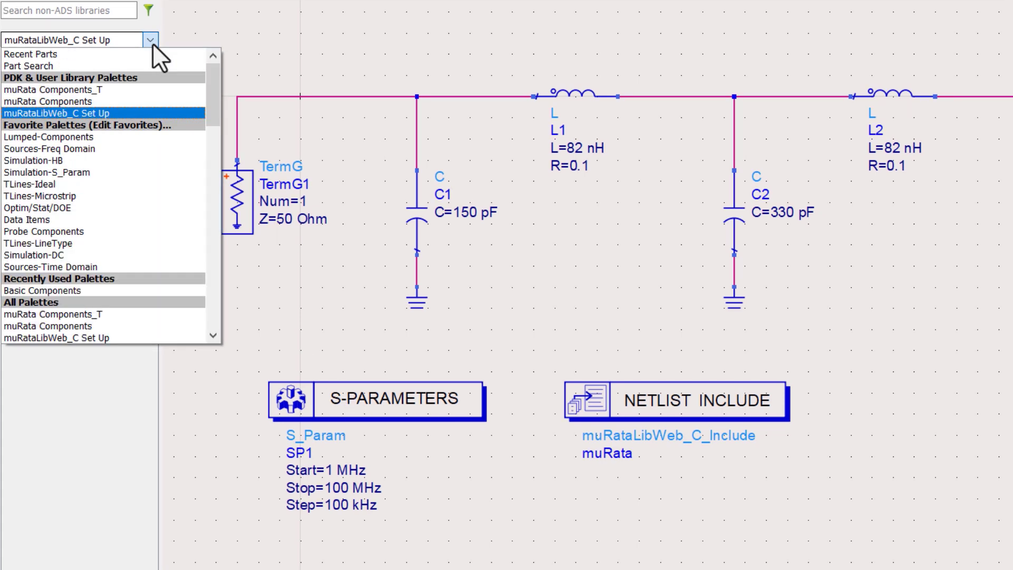
{"action": "left_click", "coordinate": [70, 91]}
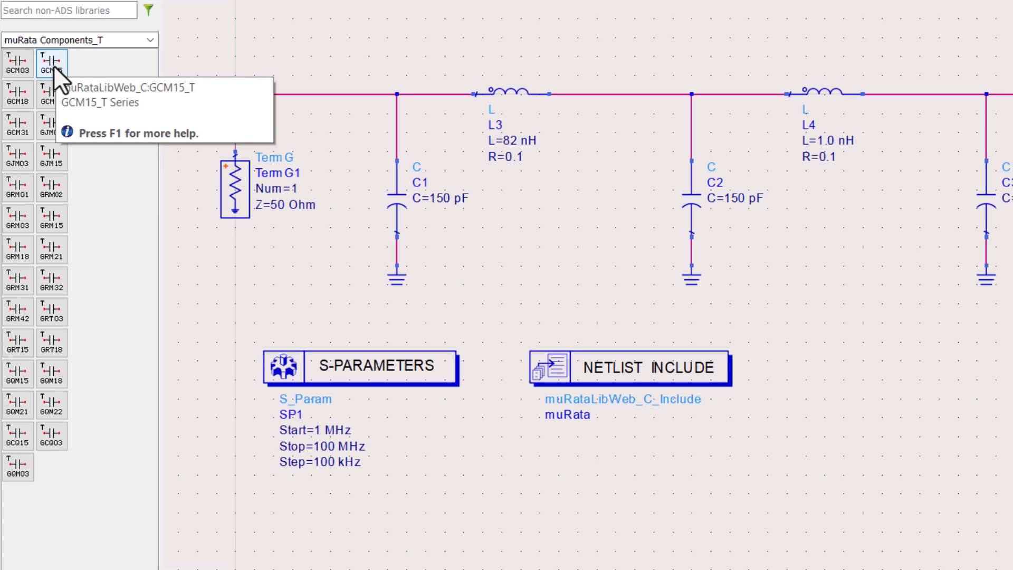
{"action": "left_click", "coordinate": [54, 66]}
{"action": "left_click", "coordinate": [491, 275]}
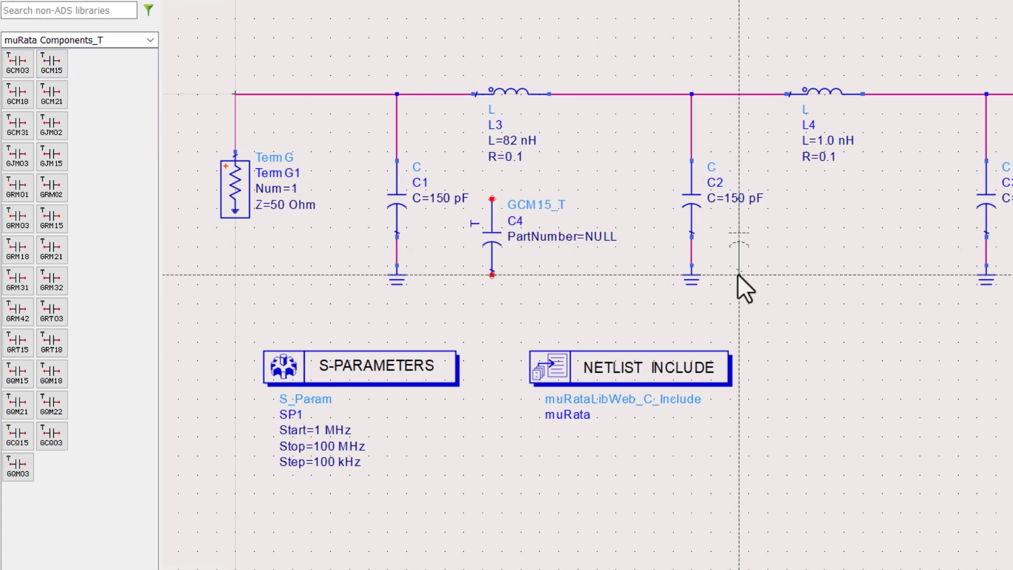
{"action": "left_click", "coordinate": [786, 266]}
{"action": "left_click", "coordinate": [772, 264]}
{"action": "key", "text": "Escape"}
Delete capacitors C1–C3 and move C4, C5 and C6 onto their shunt branches.
{"action": "left_click", "coordinate": [284, 229]}
{"action": "key", "text": "Delete"}
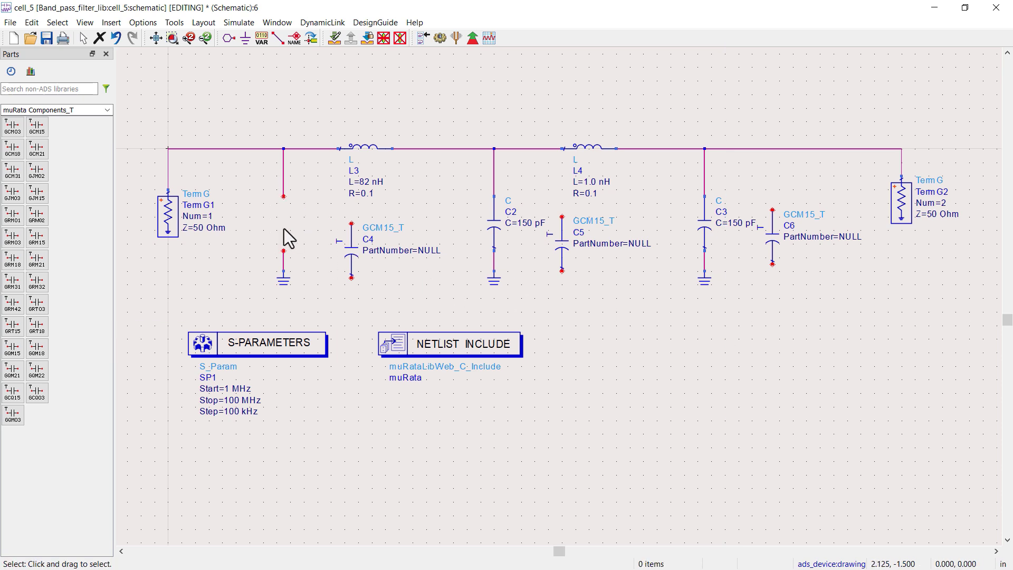
{"action": "left_click_drag", "start_coordinate": [349, 255], "coordinate": [283, 227]}
{"action": "left_click", "coordinate": [490, 224]}
{"action": "key", "text": "Delete"}
{"action": "left_click_drag", "start_coordinate": [571, 244], "coordinate": [503, 223]}
{"action": "left_click", "coordinate": [705, 223]}
{"action": "key", "text": "Delete"}
{"action": "left_click_drag", "start_coordinate": [772, 238], "coordinate": [705, 225]}
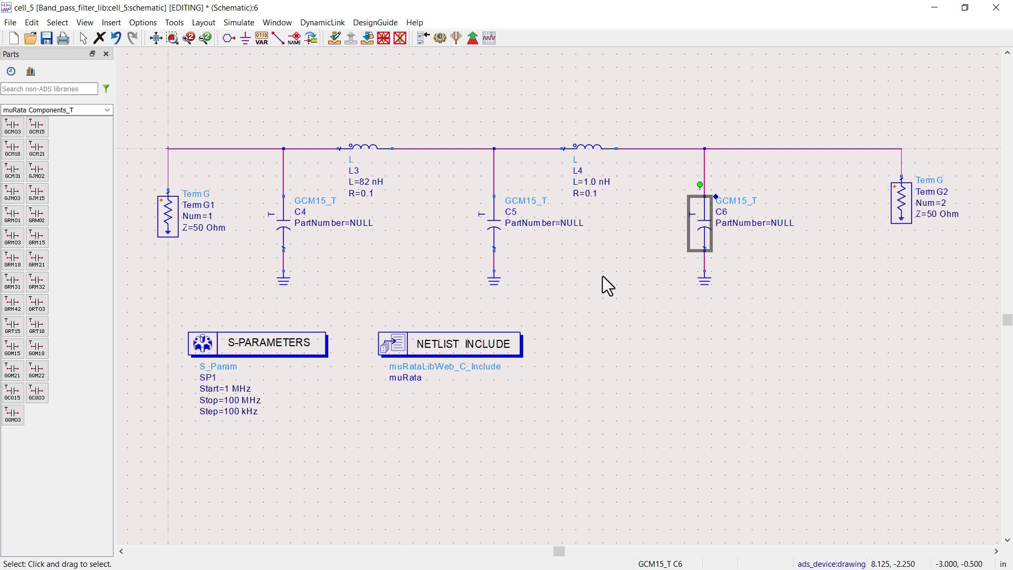
{"action": "left_click", "coordinate": [603, 276]}
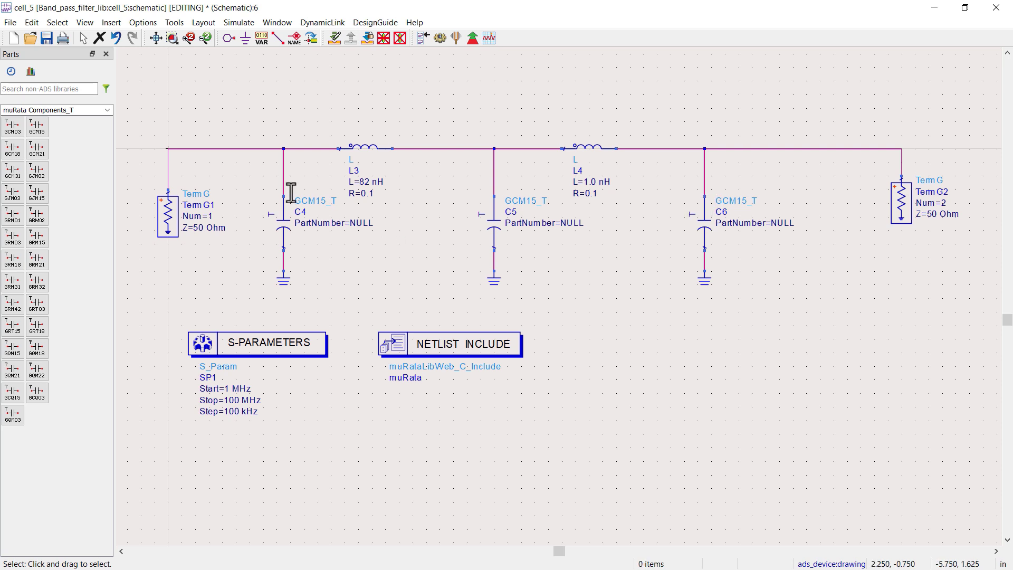
Rename capacitor C4 to C1 and assign it part GCM1555G1H151FA16 (150 pF).
{"action": "double_click", "coordinate": [288, 228]}
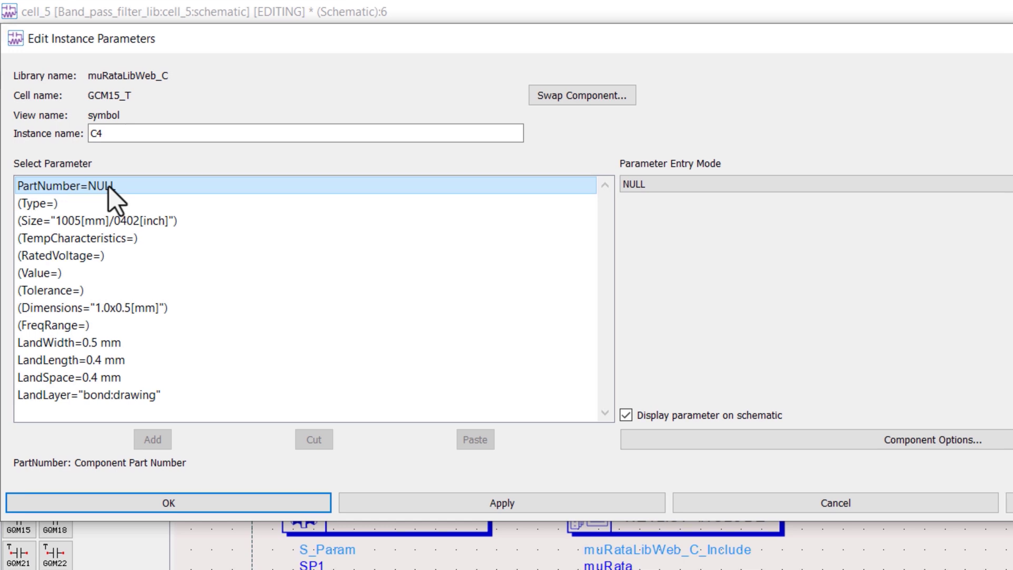
{"action": "left_click", "coordinate": [208, 132]}
{"action": "key", "text": "BackSpace"}
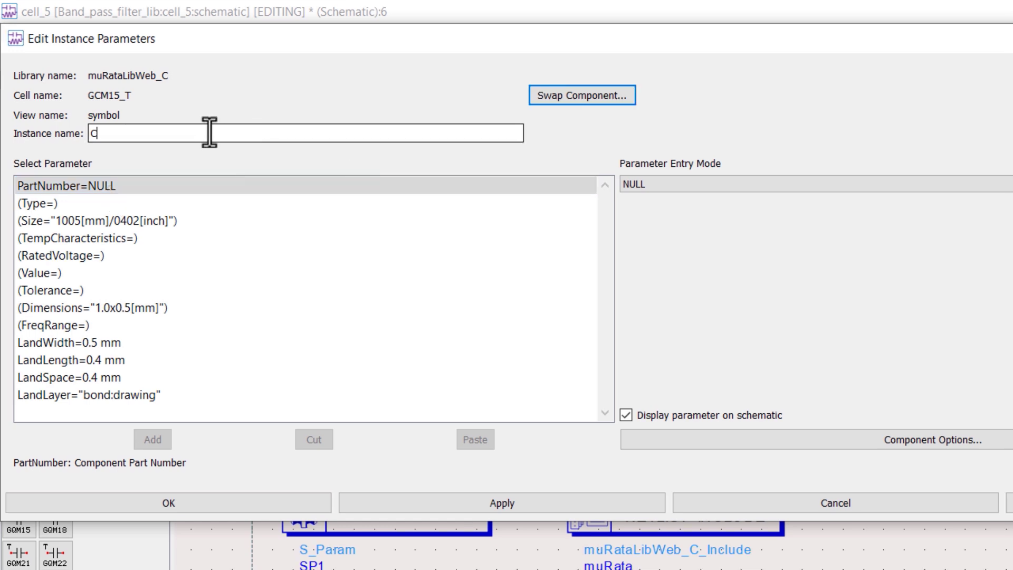
{"action": "type", "text": "1"}
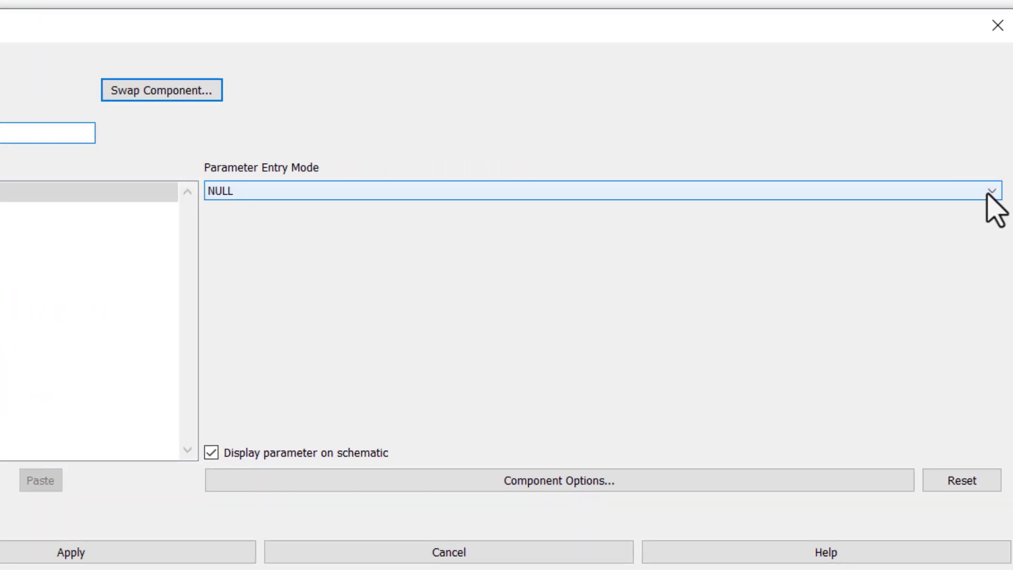
{"action": "left_click", "coordinate": [988, 193]}
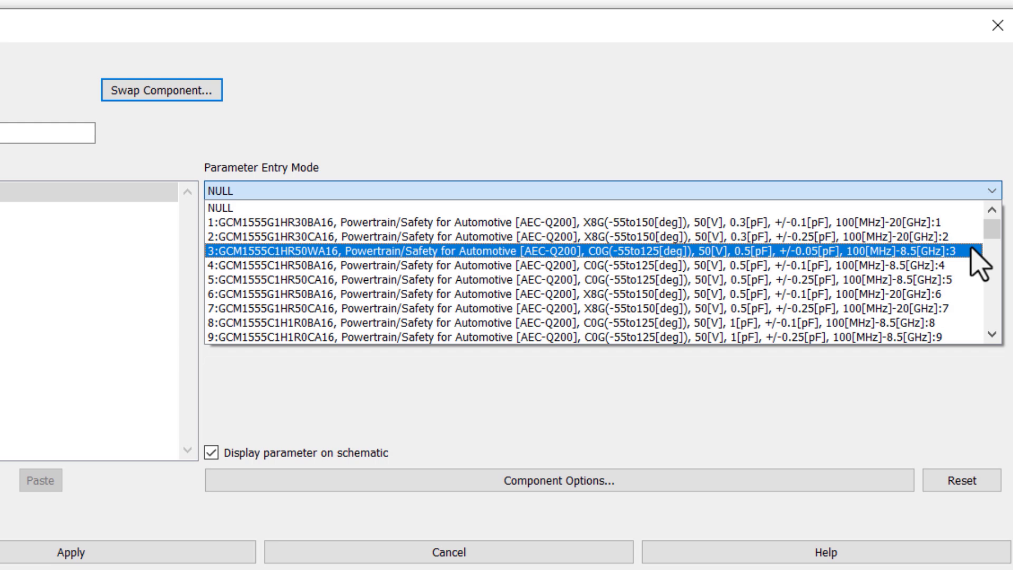
{"action": "scroll", "coordinate": [998, 254], "scroll_direction": "down", "scroll_amount": 9}
{"action": "mouse_move", "coordinate": [997, 244]}
{"action": "left_mouse_down"}
{"action": "mouse_move", "coordinate": [980, 303]}
{"action": "mouse_move", "coordinate": [982, 296]}
{"action": "left_mouse_up"}
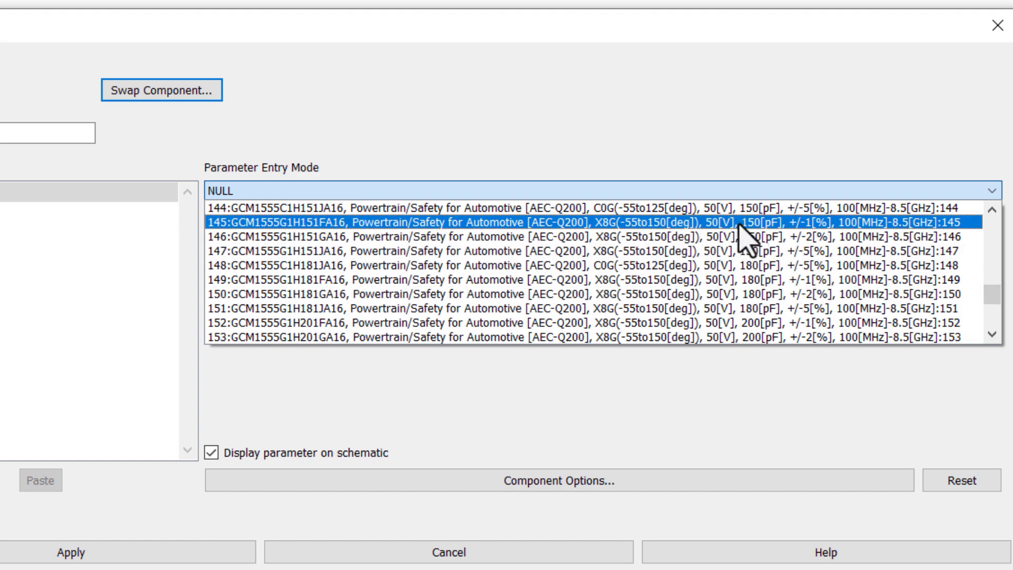
{"action": "left_click", "coordinate": [738, 224]}
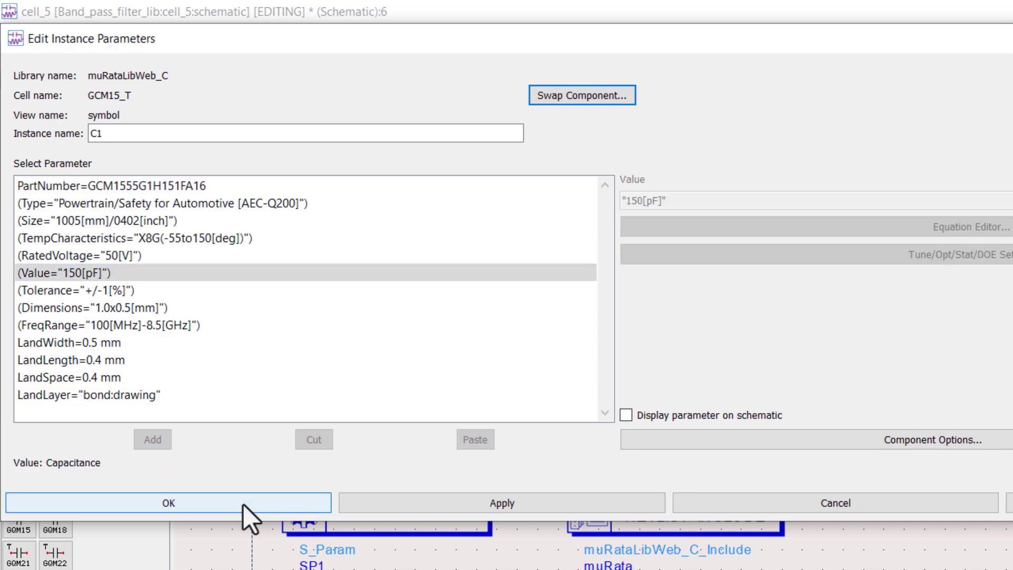
{"action": "left_click", "coordinate": [243, 504]}
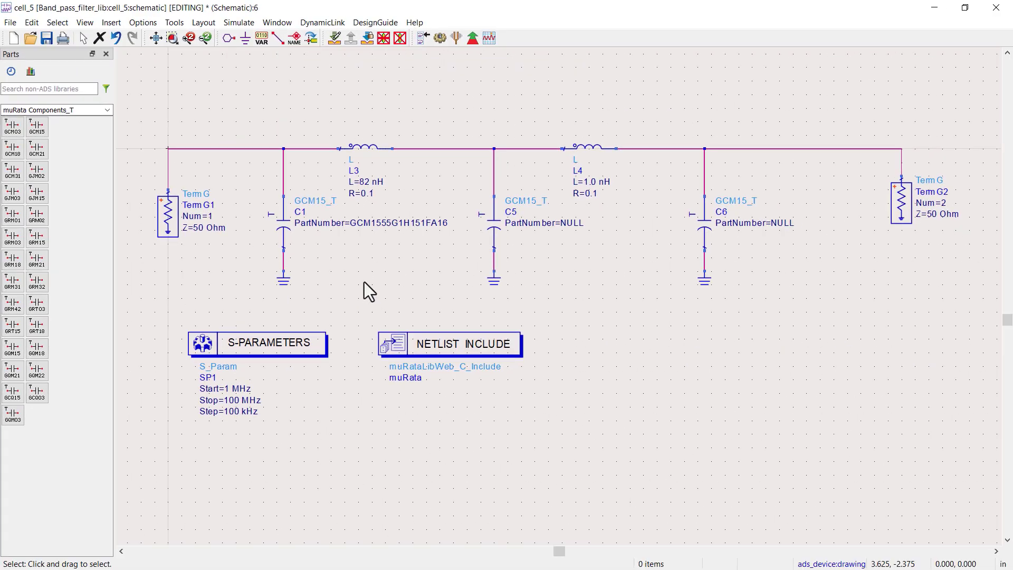
Assign part GCM1555G1H151FA16 to capacitor C6.
{"action": "double_click", "coordinate": [713, 219]}
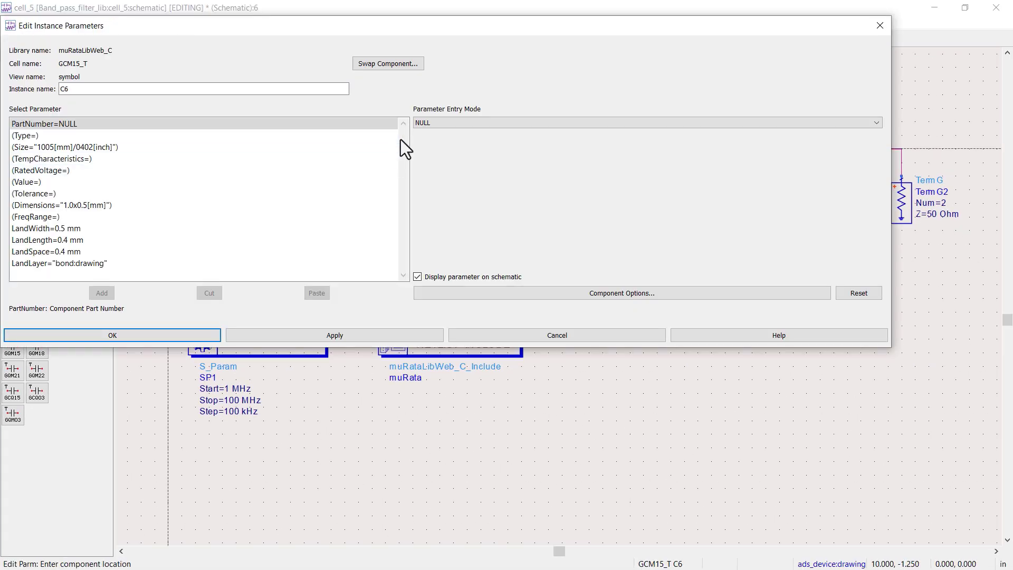
{"action": "left_click", "coordinate": [567, 122]}
{"action": "left_click_drag", "start_coordinate": [875, 146], "coordinate": [873, 182]}
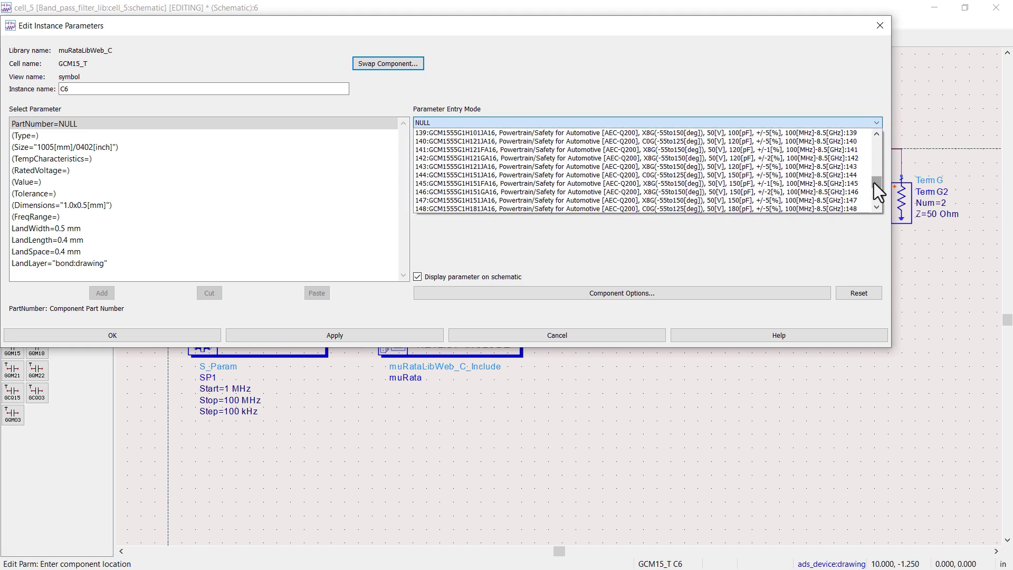
{"action": "left_click", "coordinate": [750, 185]}
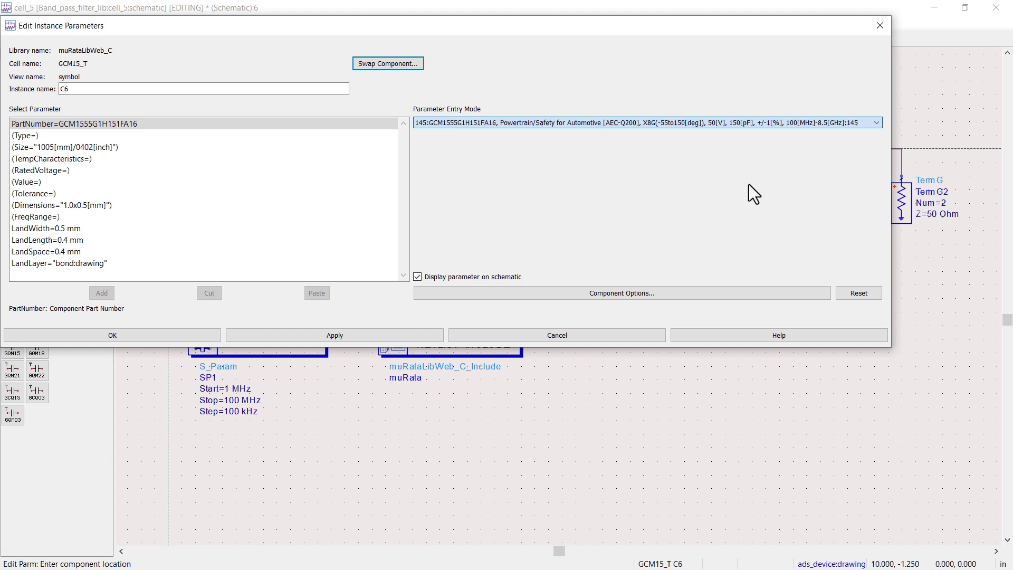
{"action": "left_click", "coordinate": [332, 335]}
{"action": "left_click", "coordinate": [607, 336]}
Assign the 470 pF part GCM1555G1H471FA16 to capacitor C5.
{"action": "double_click", "coordinate": [495, 226]}
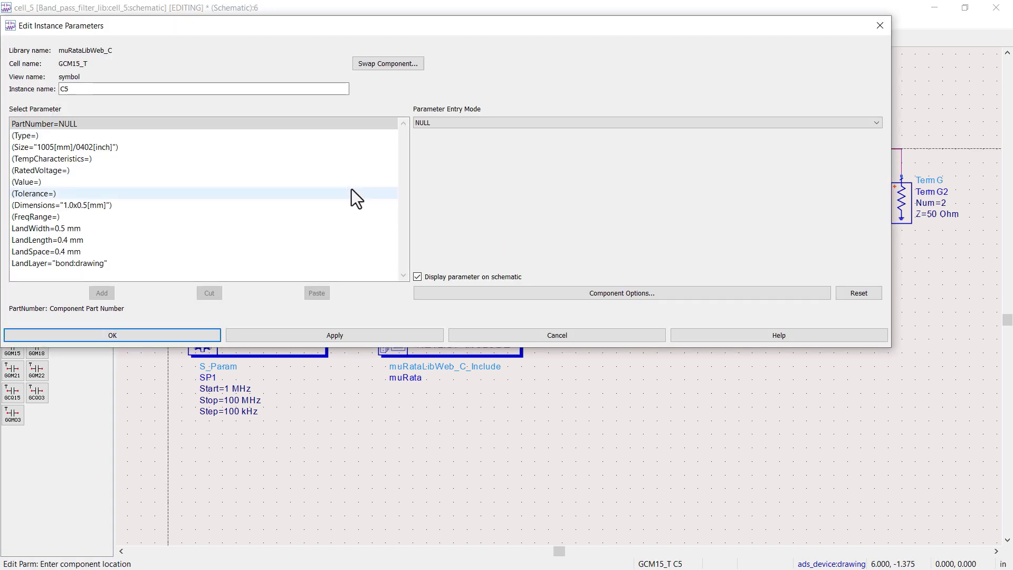
{"action": "left_click", "coordinate": [536, 123]}
{"action": "left_click_drag", "start_coordinate": [877, 146], "coordinate": [873, 209]}
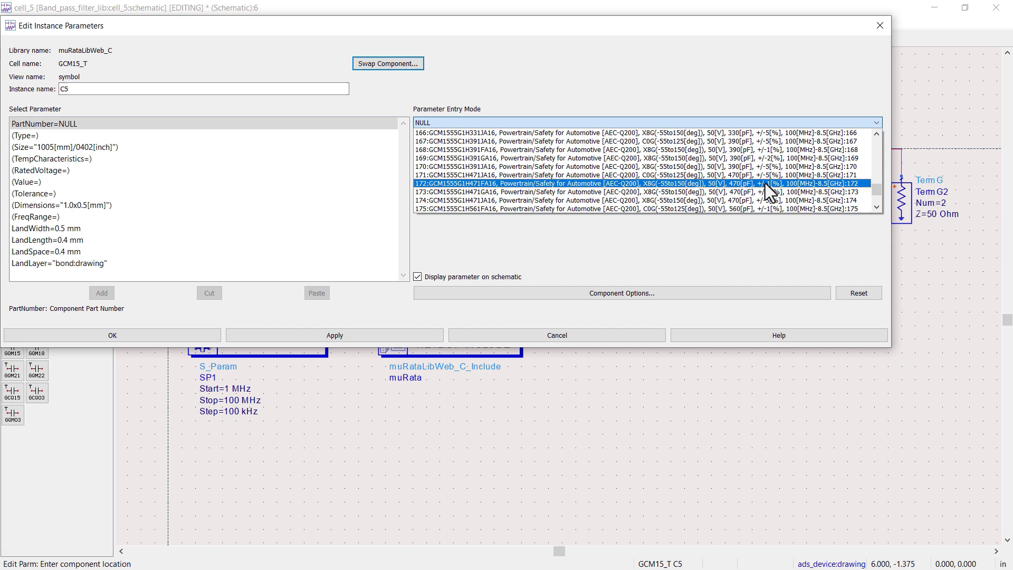
{"action": "left_click", "coordinate": [765, 182]}
{"action": "left_click", "coordinate": [92, 183]}
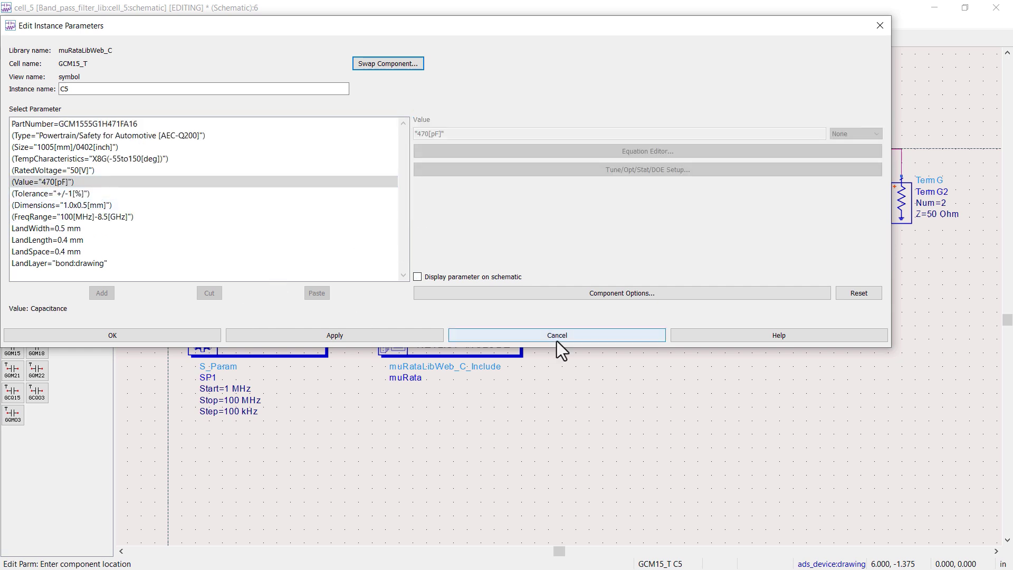
{"action": "left_click", "coordinate": [94, 334]}
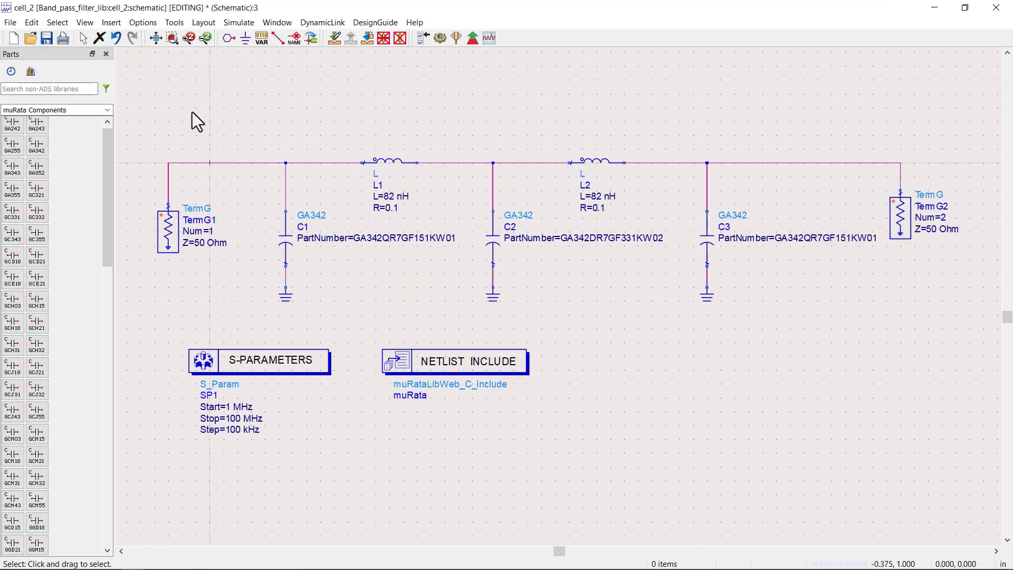
Unzip murata-lib-ads-s-ind-2310 into the '8. Using Vendor Library Components in ADS' folder and add muRataLibWeb_L to the workspace.
{"action": "mouse_move", "coordinate": [74, 550]}
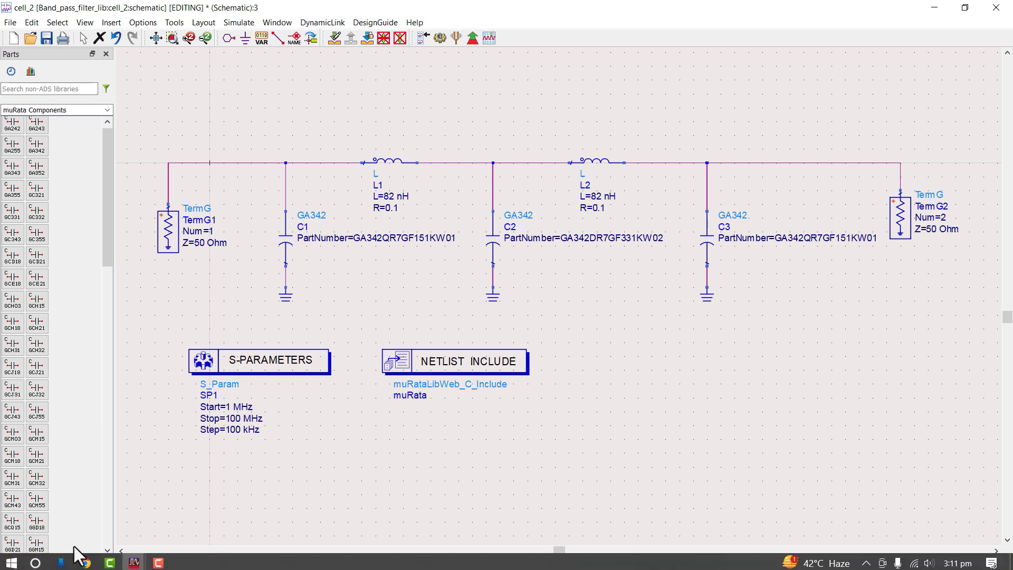
{"action": "left_click", "coordinate": [134, 560]}
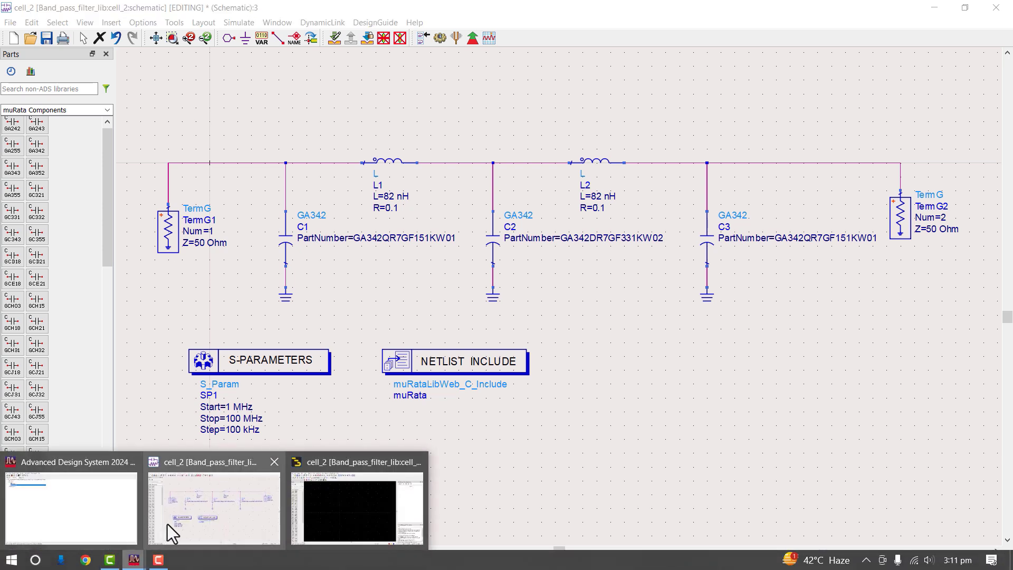
{"action": "left_click", "coordinate": [90, 517]}
{"action": "left_click", "coordinate": [337, 321]}
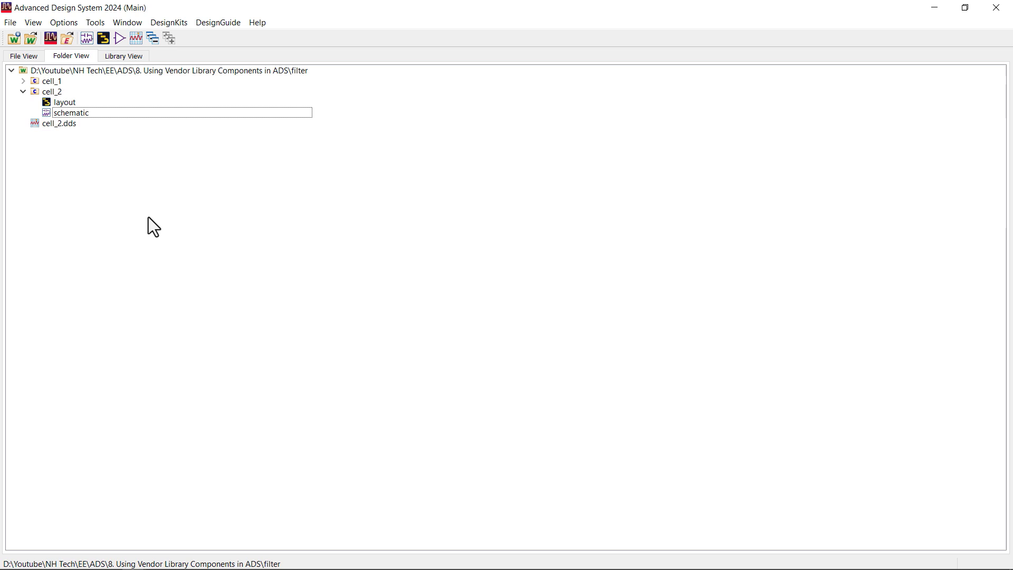
{"action": "left_click", "coordinate": [169, 23]}
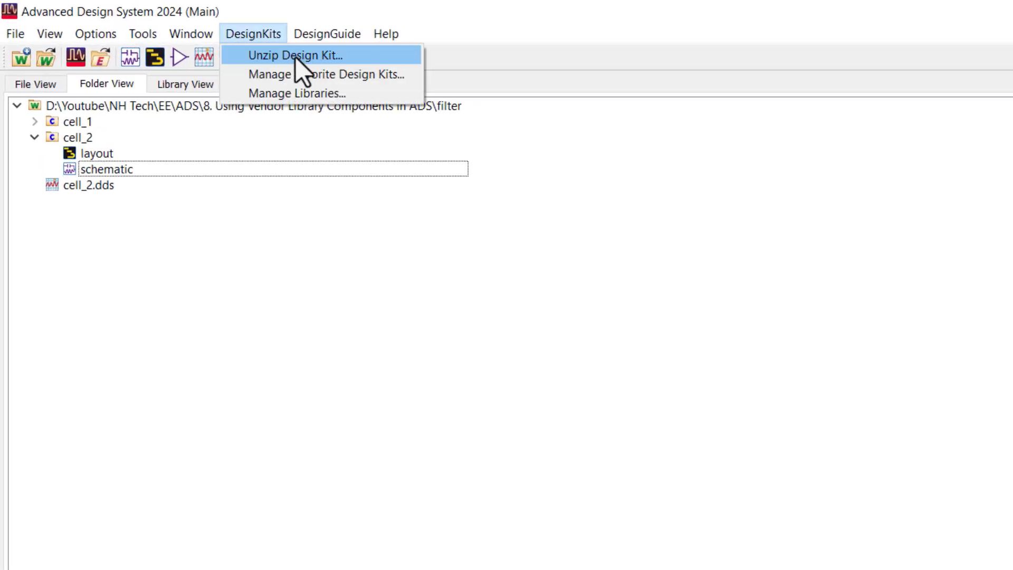
{"action": "left_click", "coordinate": [296, 55]}
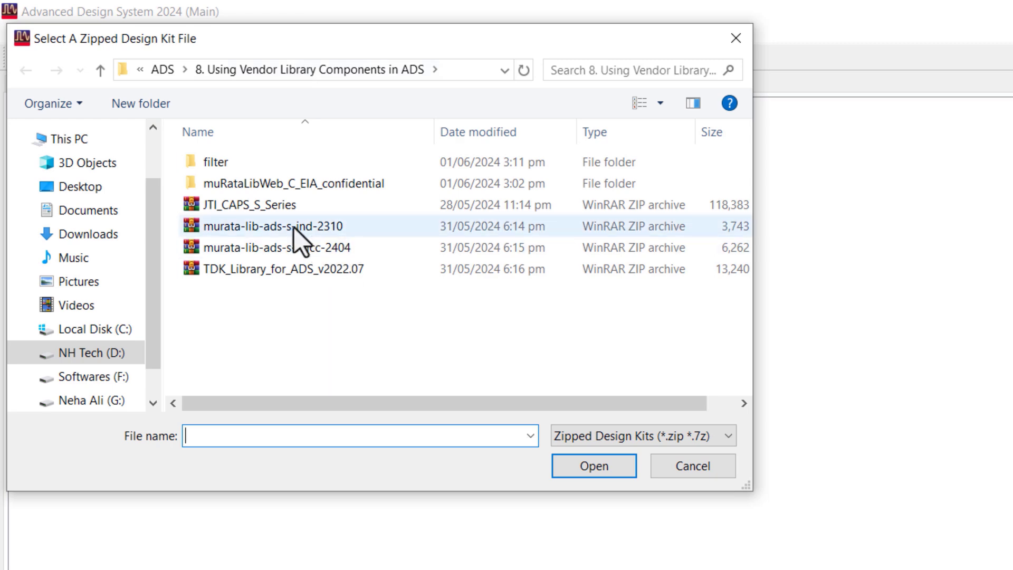
{"action": "left_click", "coordinate": [317, 226]}
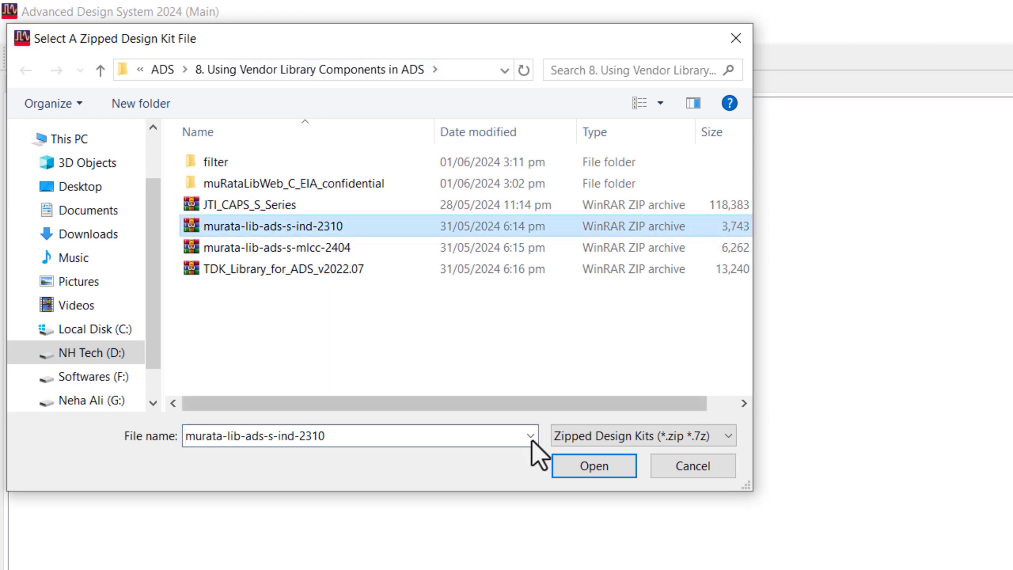
{"action": "left_click", "coordinate": [581, 468]}
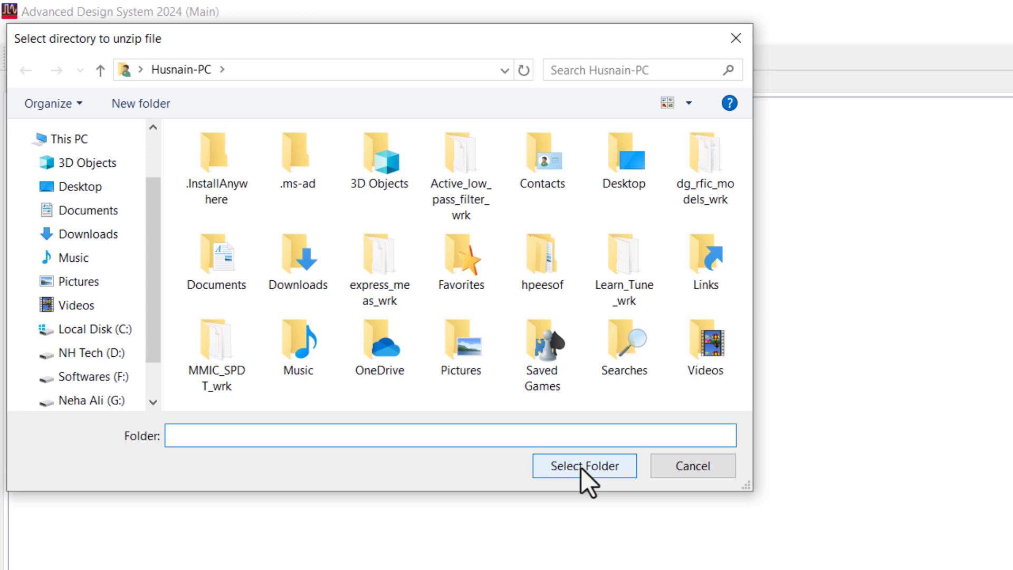
{"action": "left_click", "coordinate": [79, 187]}
{"action": "double_click", "coordinate": [240, 190]}
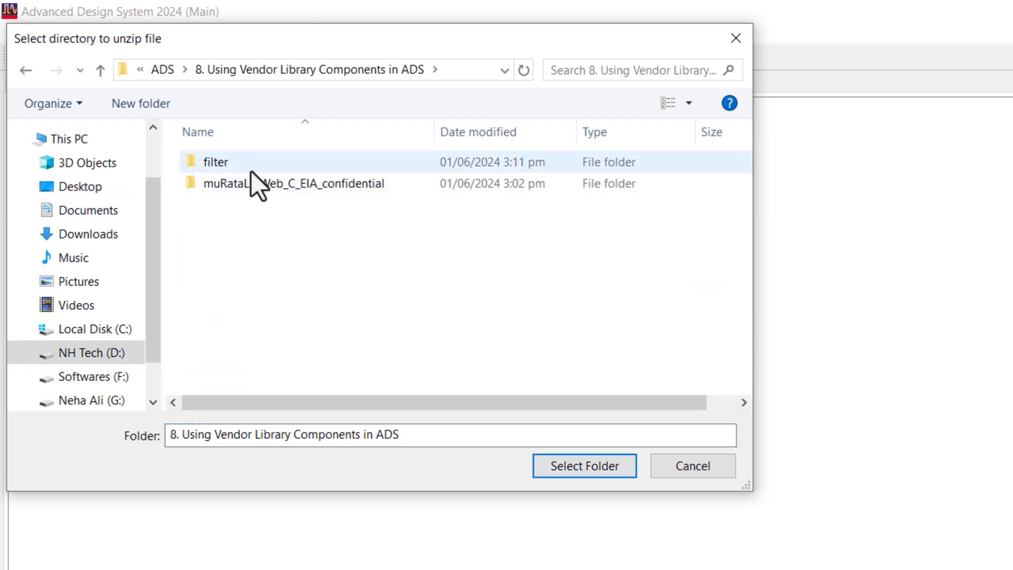
{"action": "left_click", "coordinate": [579, 468]}
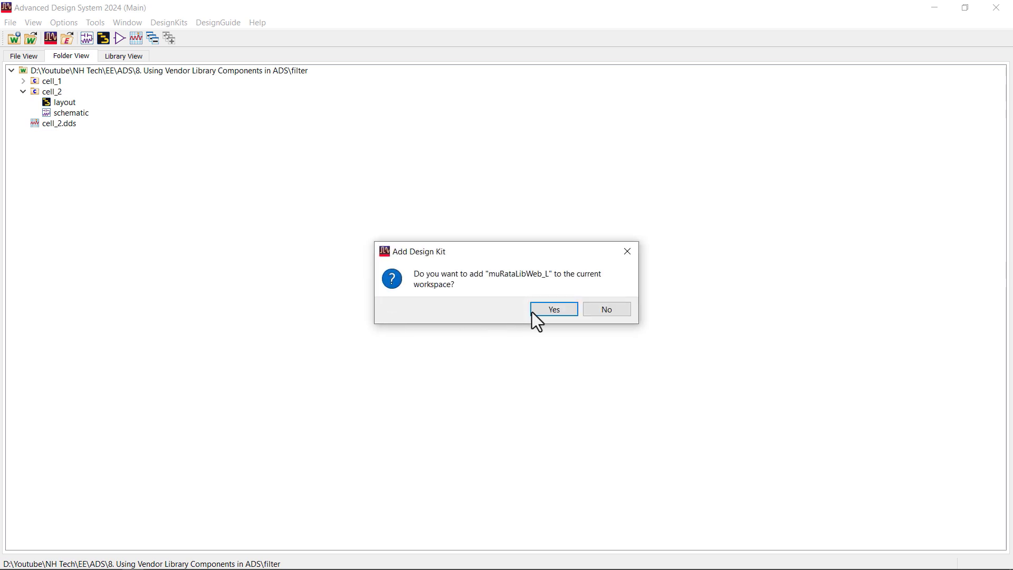
{"action": "left_click", "coordinate": [550, 311]}
Place the muRataLibWeb_L Set Up netlist include, muRata2, in the cell_2 schematic.
{"action": "mouse_move", "coordinate": [134, 560]}
{"action": "left_click", "coordinate": [227, 512]}
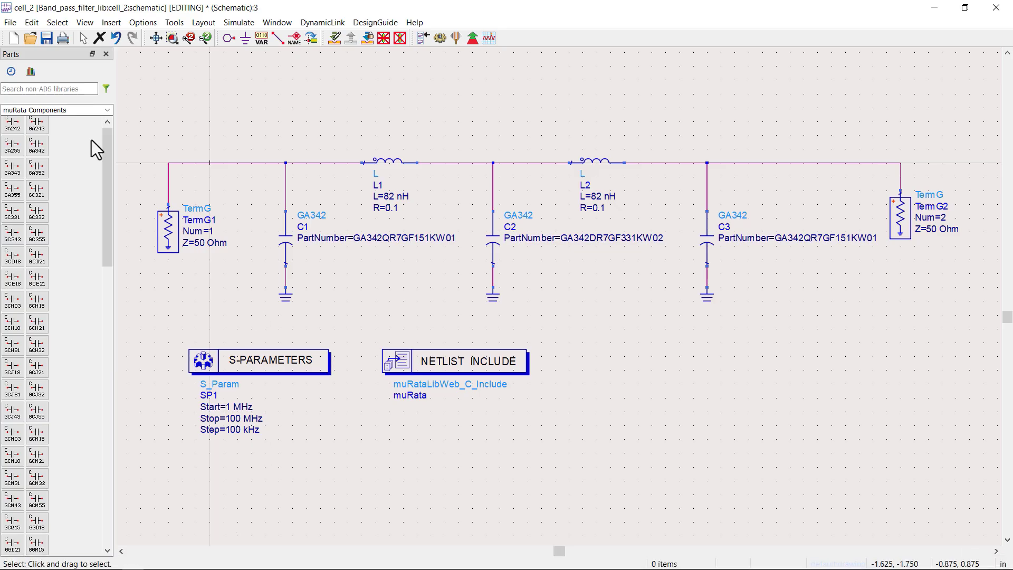
{"action": "left_click", "coordinate": [108, 111]}
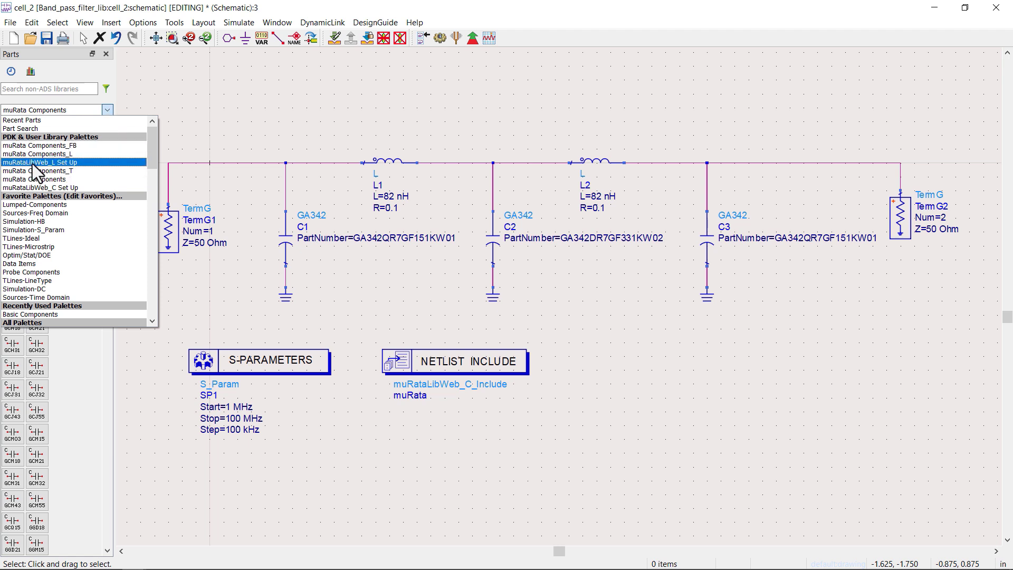
{"action": "left_click", "coordinate": [37, 162]}
{"action": "left_click", "coordinate": [13, 127]}
{"action": "left_click", "coordinate": [591, 369]}
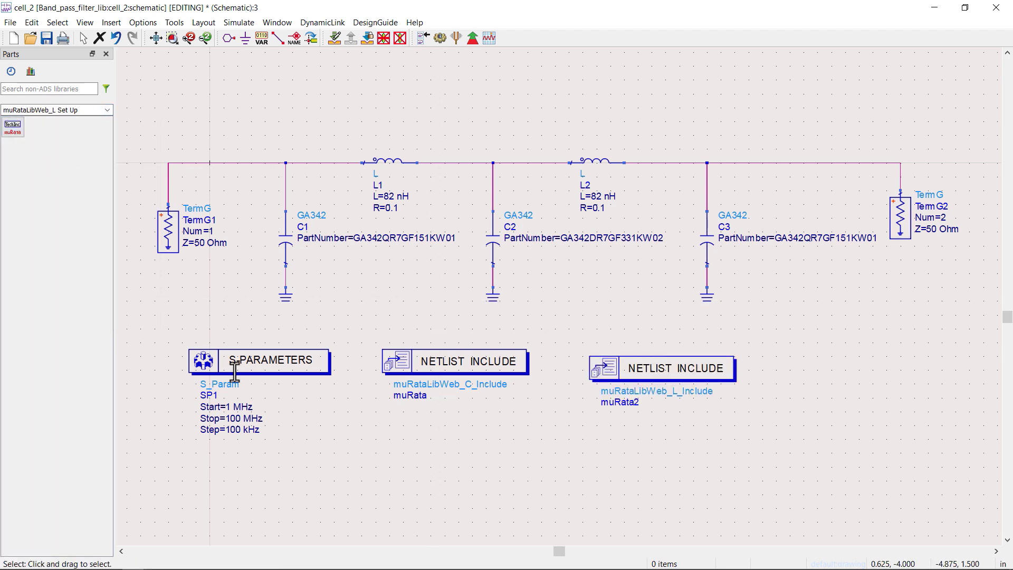
Place two LQG18HN_00 inductors from the muRata Components_L palette.
{"action": "left_click", "coordinate": [109, 111]}
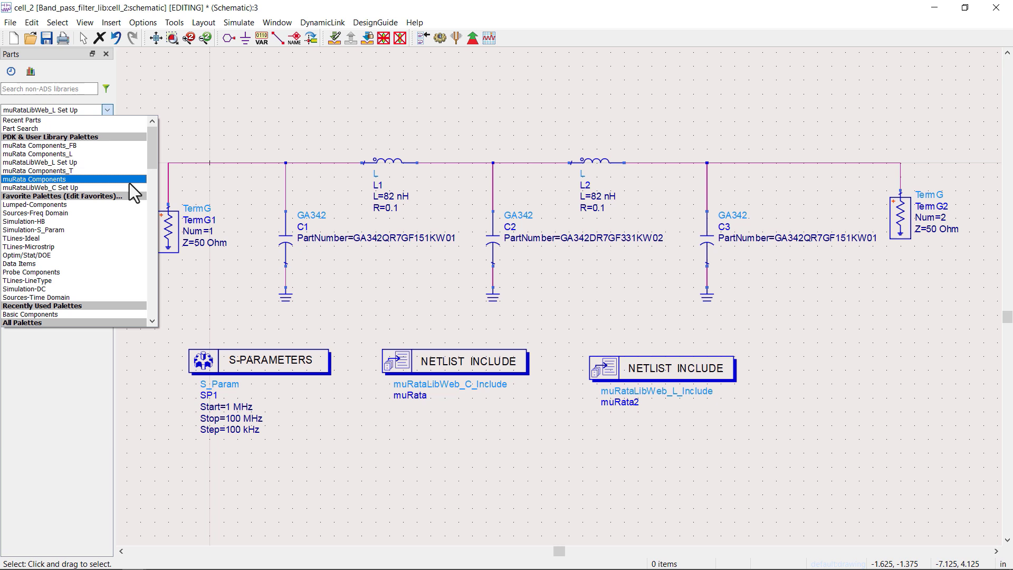
{"action": "left_click", "coordinate": [69, 154]}
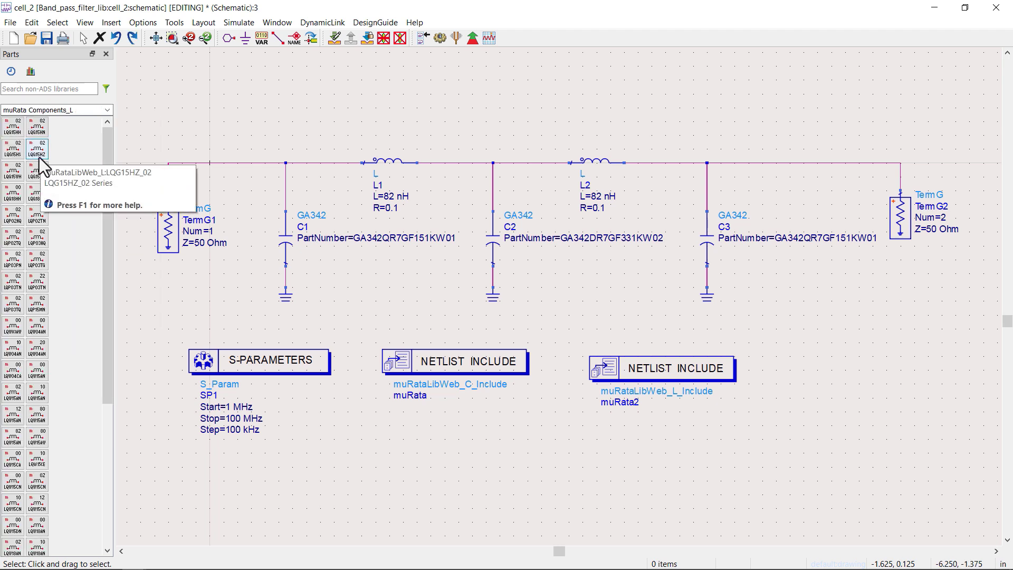
{"action": "left_click_drag", "start_coordinate": [37, 193], "coordinate": [350, 93]}
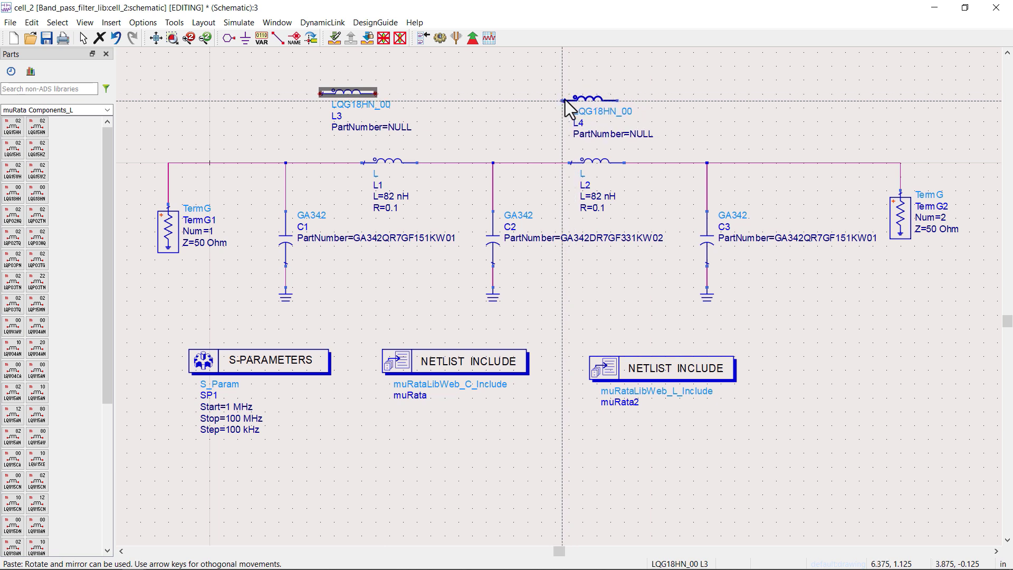
{"action": "left_click", "coordinate": [567, 100]}
{"action": "key", "text": "Escape"}
Delete the 82 nH inductors L1 and L2, move L3 and L4 into their places, and edit L4's PartNumber.
{"action": "left_click", "coordinate": [381, 158]}
{"action": "key", "text": "Delete"}
{"action": "left_click_drag", "start_coordinate": [349, 94], "coordinate": [389, 167]}
{"action": "left_click", "coordinate": [579, 164]}
{"action": "key", "text": "Delete"}
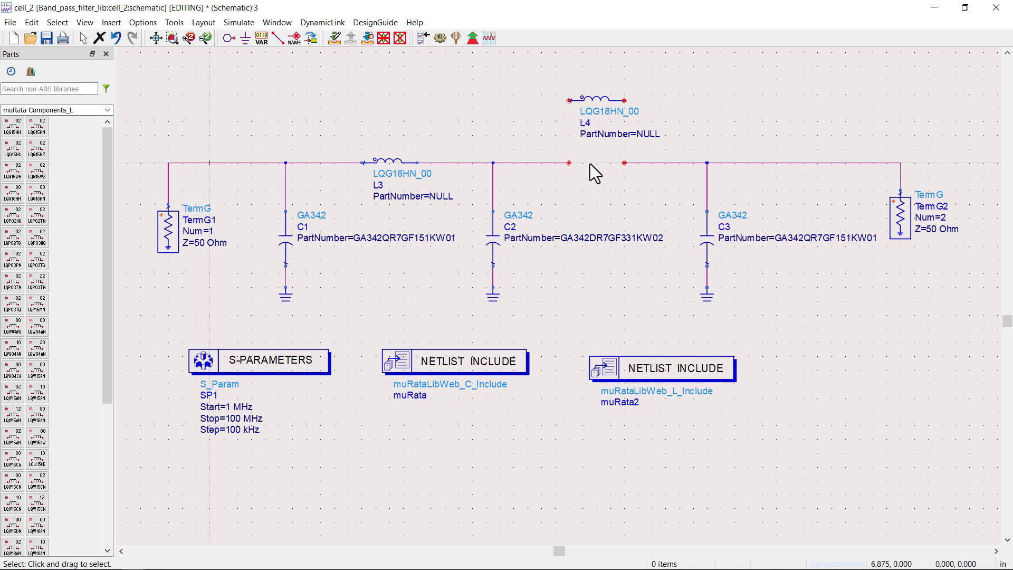
{"action": "left_click_drag", "start_coordinate": [598, 100], "coordinate": [598, 163]}
{"action": "double_click", "coordinate": [649, 193]}
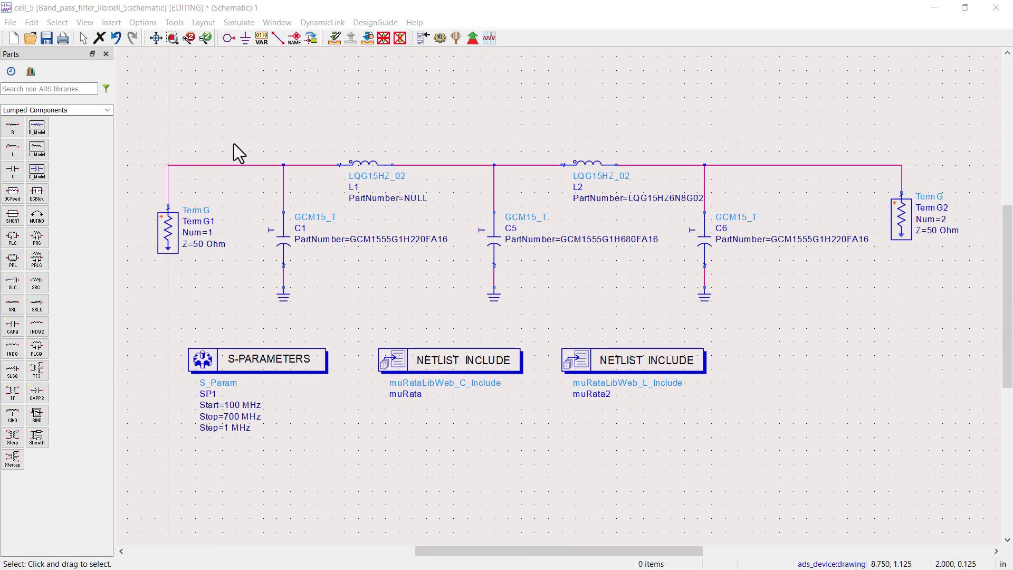
Assign part LQG15HZ6N8G02 (6.8 nH) to inductor L1 and run the S-parameter simulation.
{"action": "double_click", "coordinate": [362, 164]}
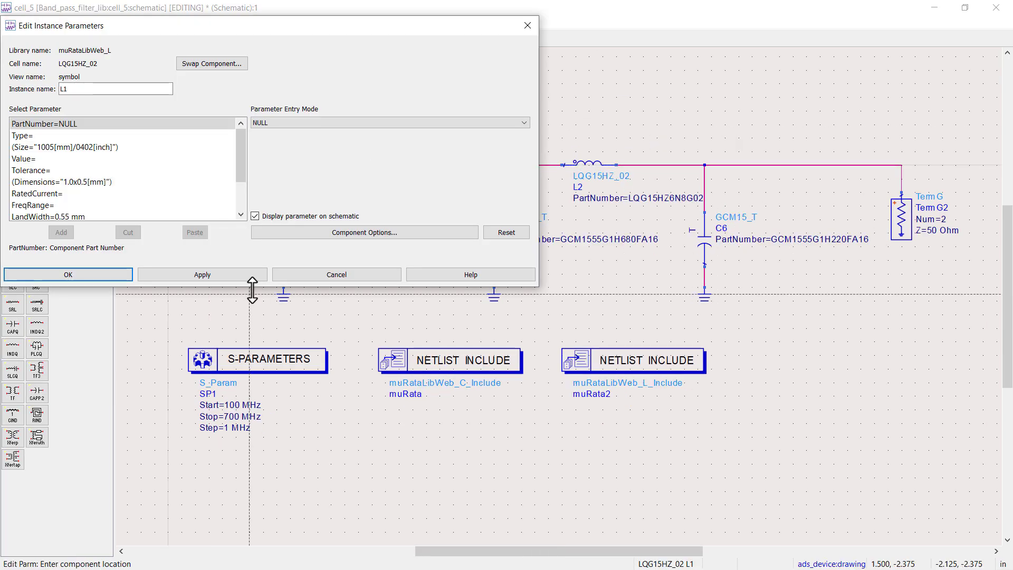
{"action": "left_click", "coordinate": [524, 123]}
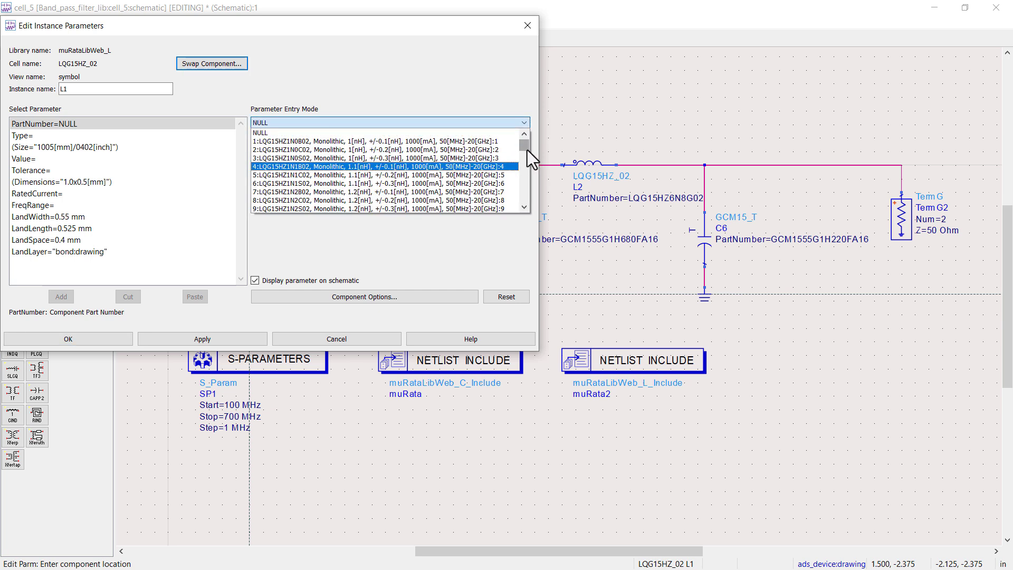
{"action": "left_click_drag", "start_coordinate": [527, 150], "coordinate": [525, 174]}
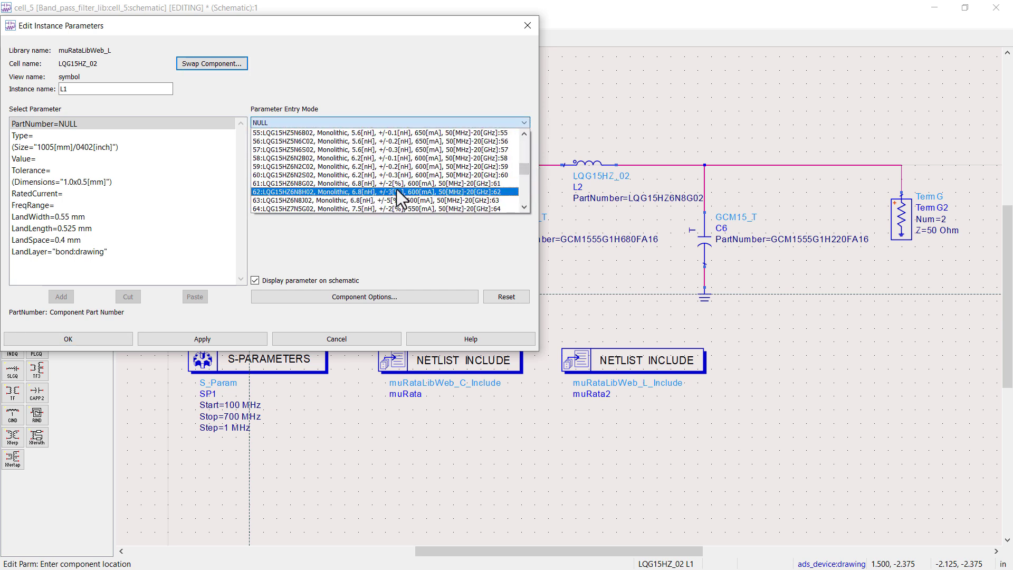
{"action": "left_click", "coordinate": [357, 183]}
{"action": "left_click", "coordinate": [198, 341]}
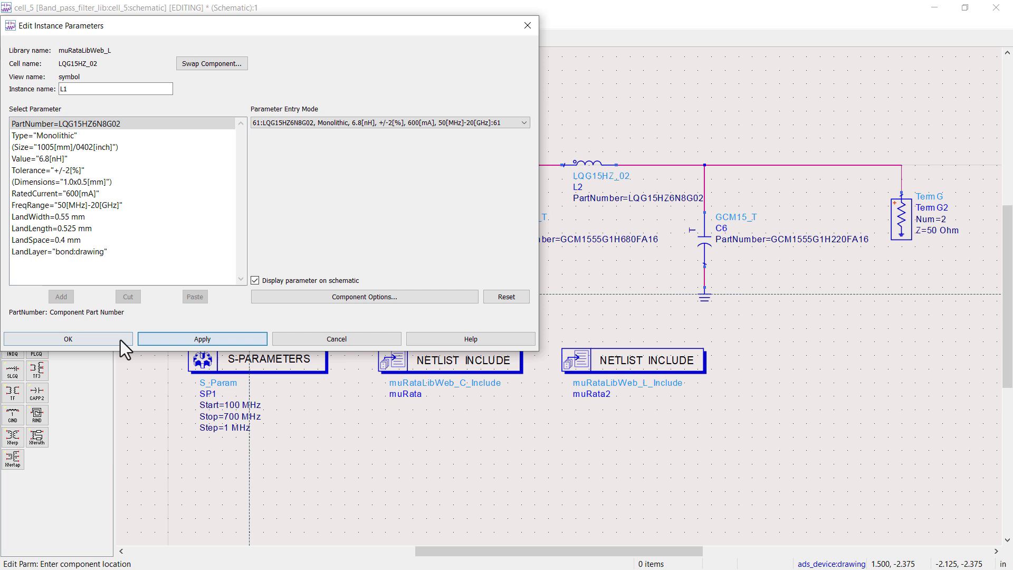
{"action": "left_click", "coordinate": [123, 340]}
{"action": "left_click", "coordinate": [440, 38]}
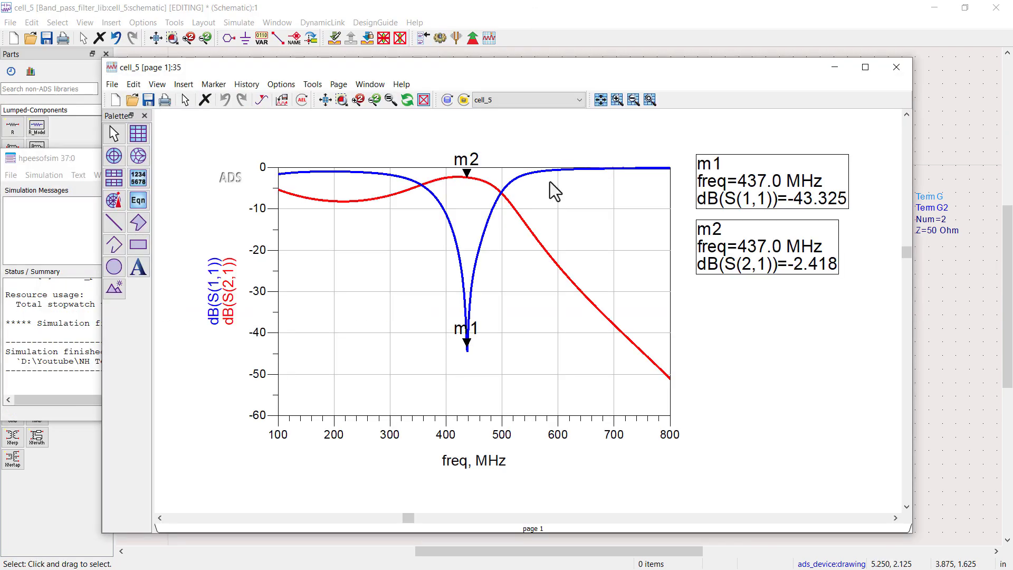
Close the results plot and the simulation status window.
{"action": "left_click", "coordinate": [855, 69]}
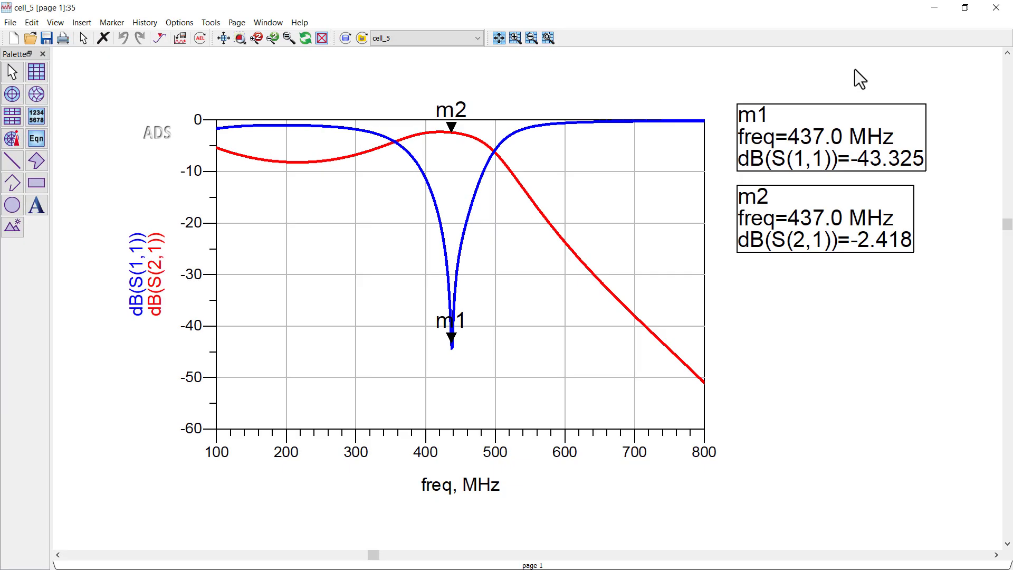
{"action": "left_click", "coordinate": [995, 8]}
{"action": "left_click", "coordinate": [446, 159]}
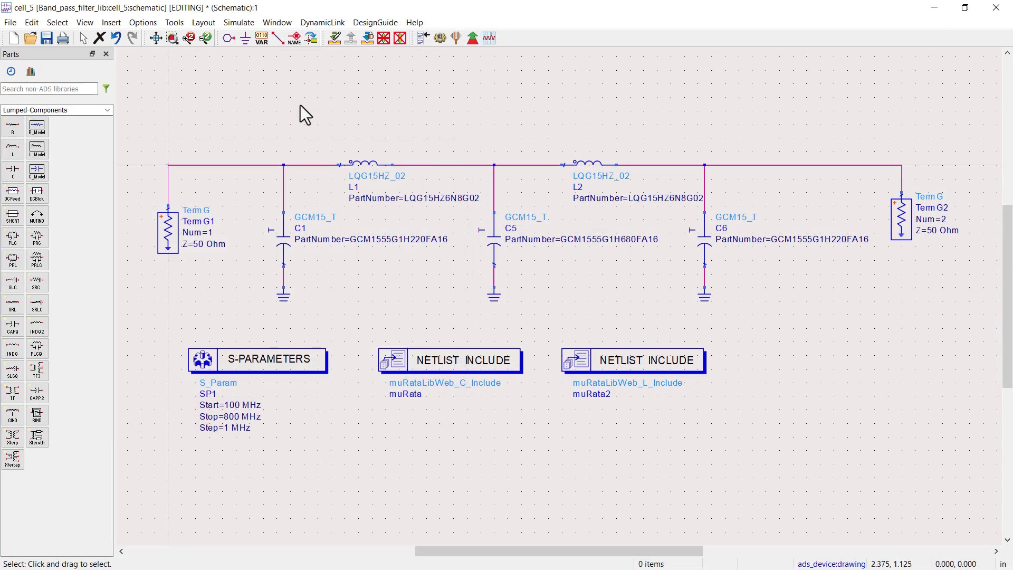
Generate the cell_5 layout from the schematic with default options and dismiss the report.
{"action": "left_click", "coordinate": [204, 23]}
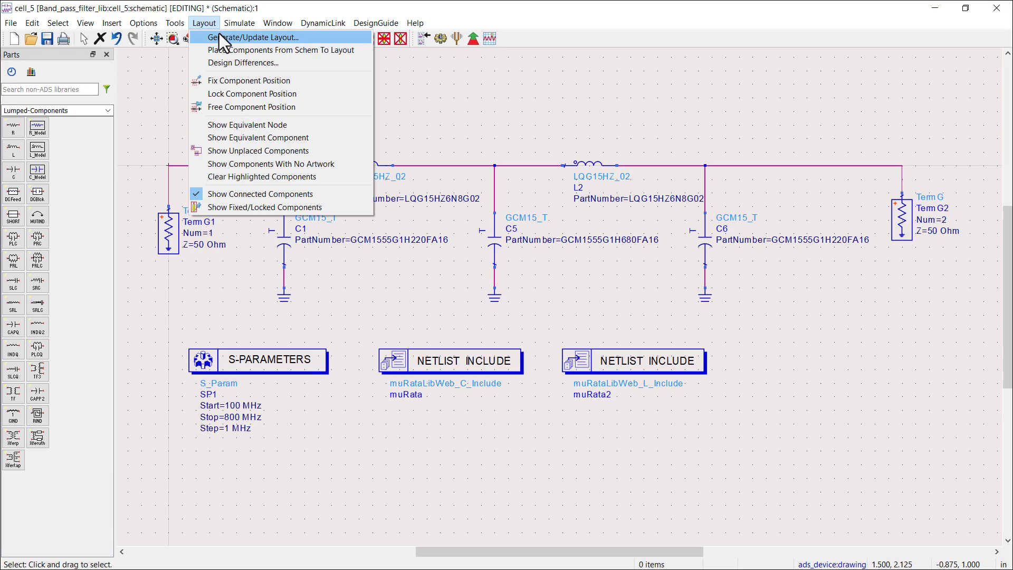
{"action": "left_click", "coordinate": [221, 36]}
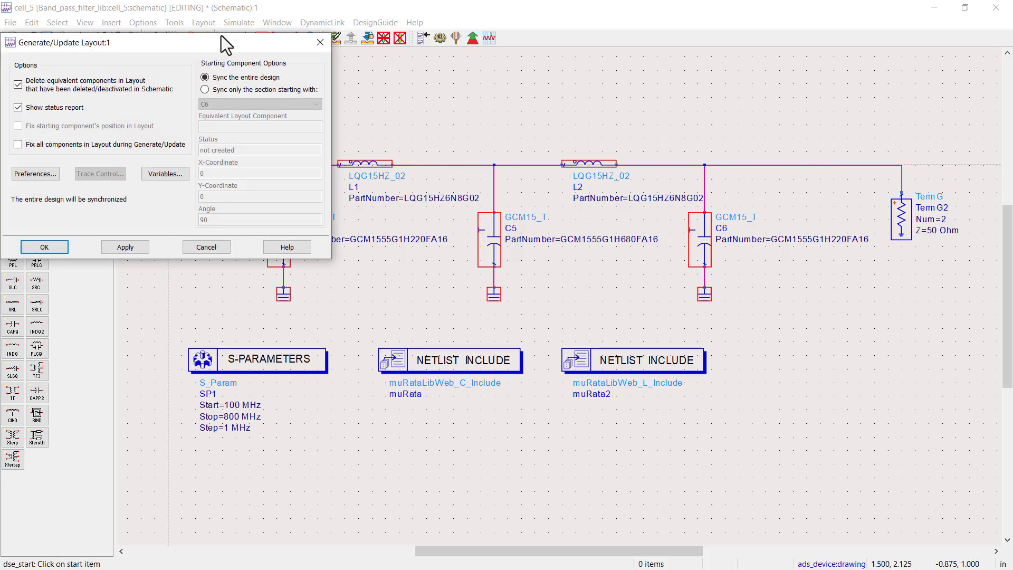
{"action": "left_click", "coordinate": [44, 247]}
{"action": "key", "text": "Return"}
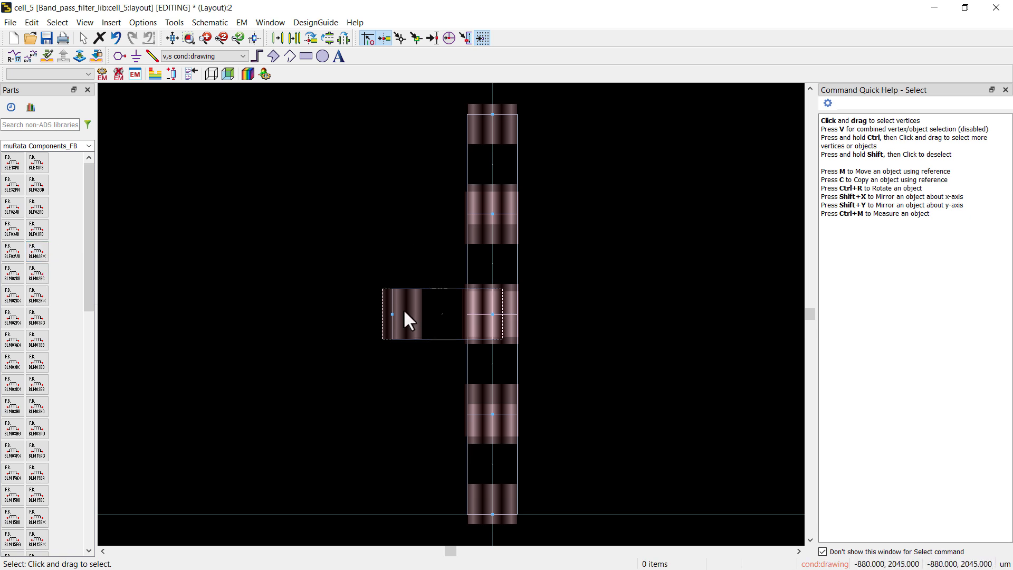
Drag the horizontal footprint and capacitor footprint C1 to the left of the column.
{"action": "left_click_drag", "start_coordinate": [404, 309], "coordinate": [282, 310]}
{"action": "left_click", "coordinate": [551, 293]}
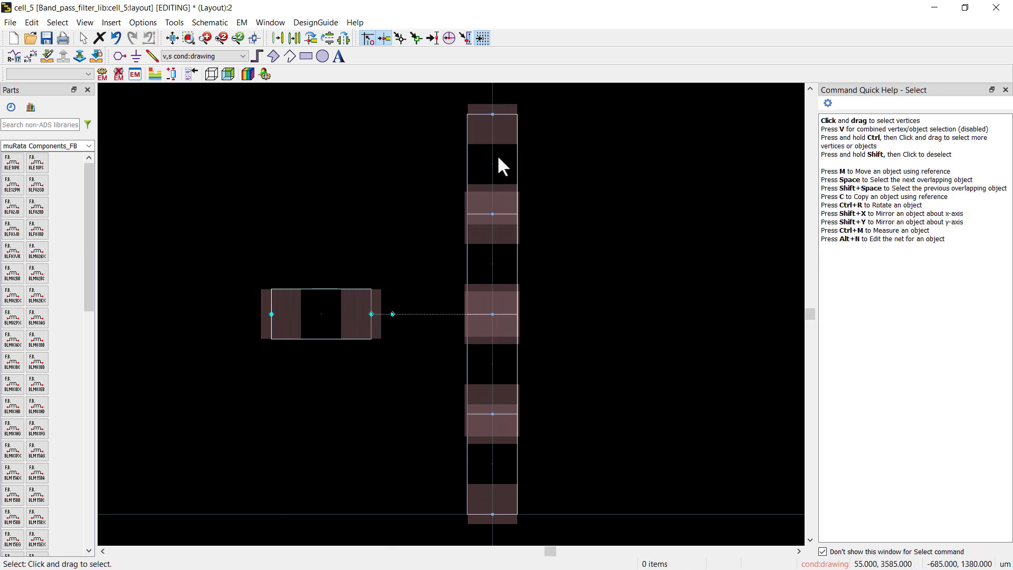
{"action": "left_click_drag", "start_coordinate": [493, 132], "coordinate": [495, 88]}
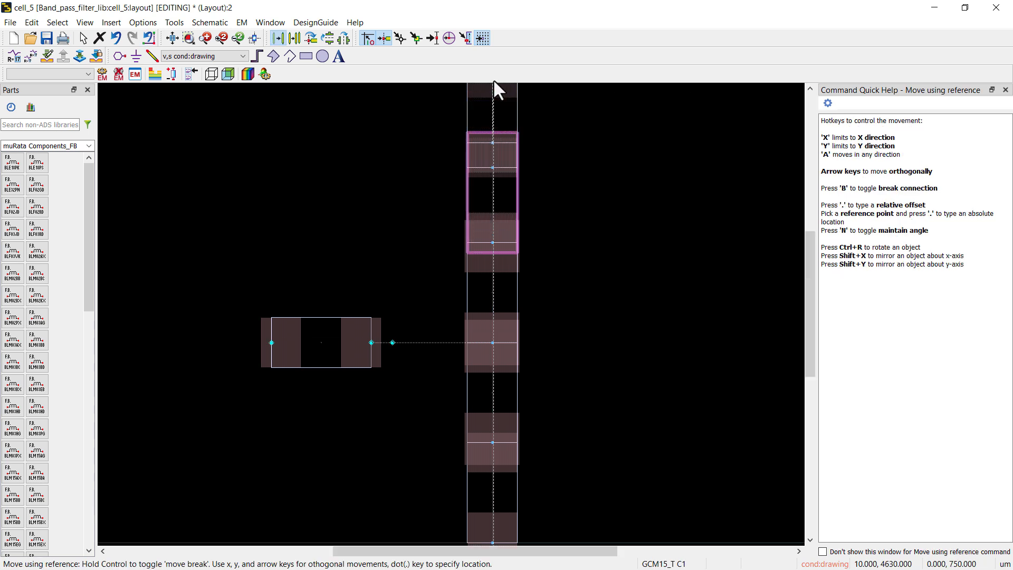
{"action": "left_click", "coordinate": [373, 210]}
{"action": "left_click_drag", "start_coordinate": [483, 509], "coordinate": [482, 523]}
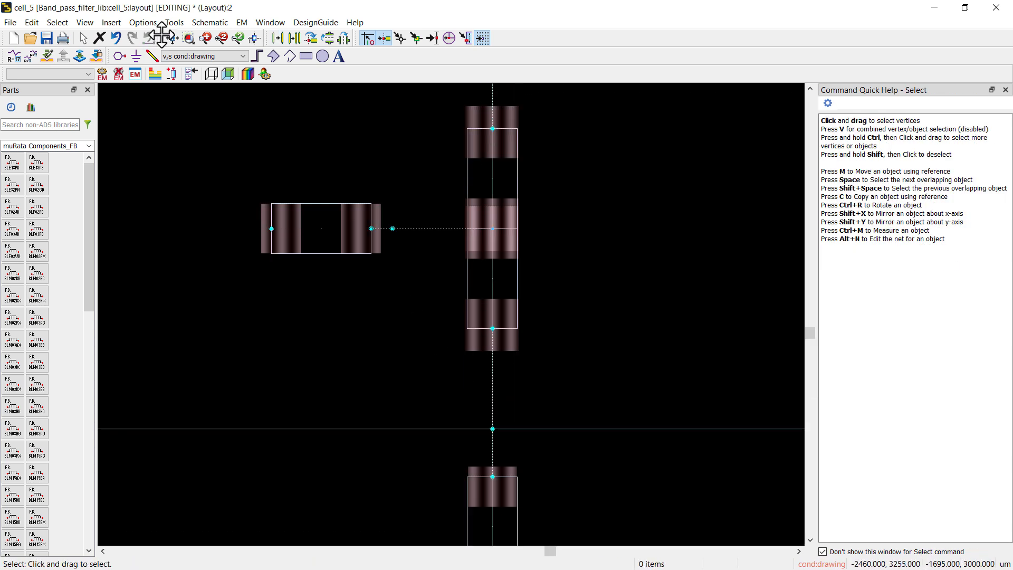
{"action": "scroll", "coordinate": [517, 361], "scroll_direction": "down", "scroll_amount": 2}
{"action": "key", "text": "ctrl+z"}
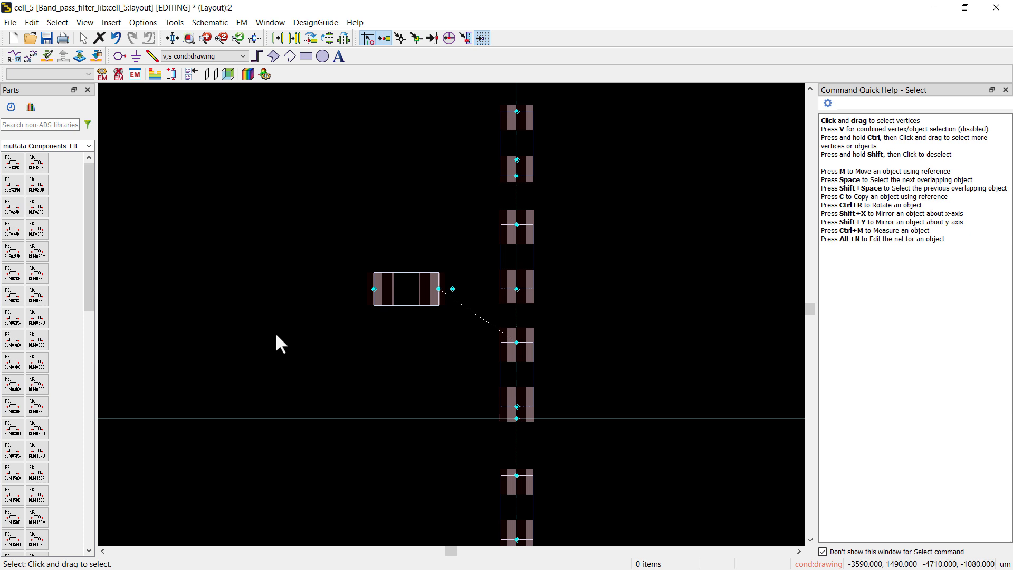
{"action": "left_click_drag", "start_coordinate": [407, 289], "coordinate": [396, 335]}
{"action": "left_click_drag", "start_coordinate": [506, 137], "coordinate": [392, 158]}
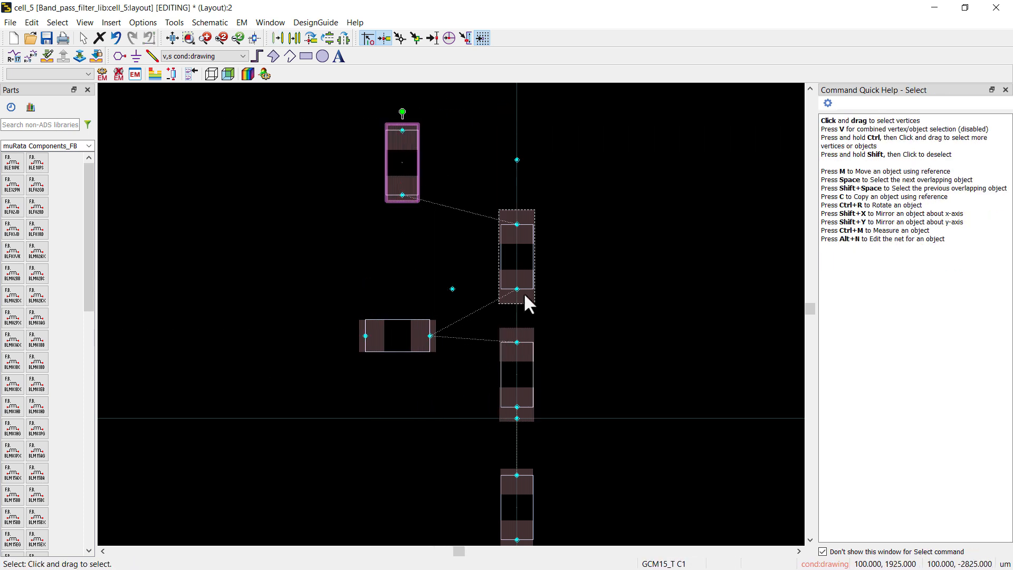
Move the horizontal footprint up and relocate the bottom footprint to the left.
{"action": "left_click", "coordinate": [430, 330]}
{"action": "key", "text": "m"}
{"action": "left_click", "coordinate": [429, 328]}
{"action": "left_click", "coordinate": [426, 314]}
{"action": "left_click", "coordinate": [522, 541]}
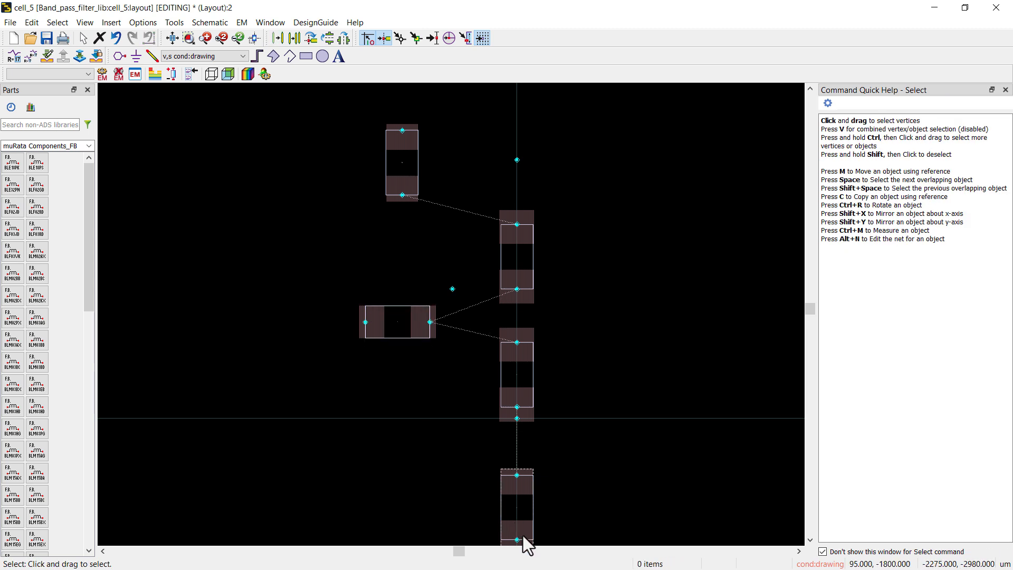
{"action": "key", "text": "m"}
{"action": "left_click", "coordinate": [522, 541]}
{"action": "left_click", "coordinate": [368, 425]}
Move footprint C6 up top and shift footprint C5 slightly right.
{"action": "key", "text": "m"}
{"action": "left_click", "coordinate": [362, 446]}
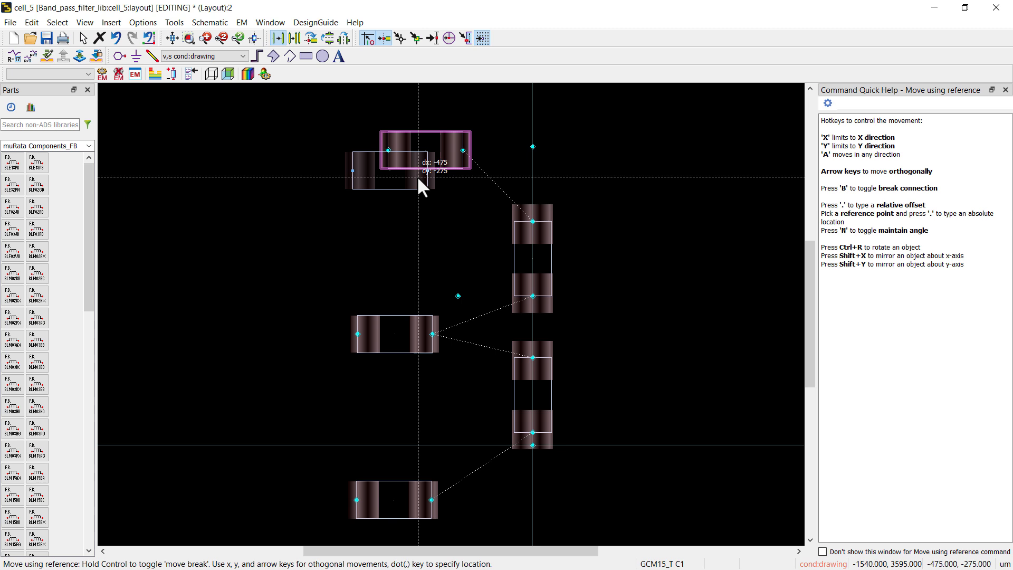
{"action": "left_click", "coordinate": [420, 177]}
{"action": "left_click", "coordinate": [427, 333]}
{"action": "key", "text": "m"}
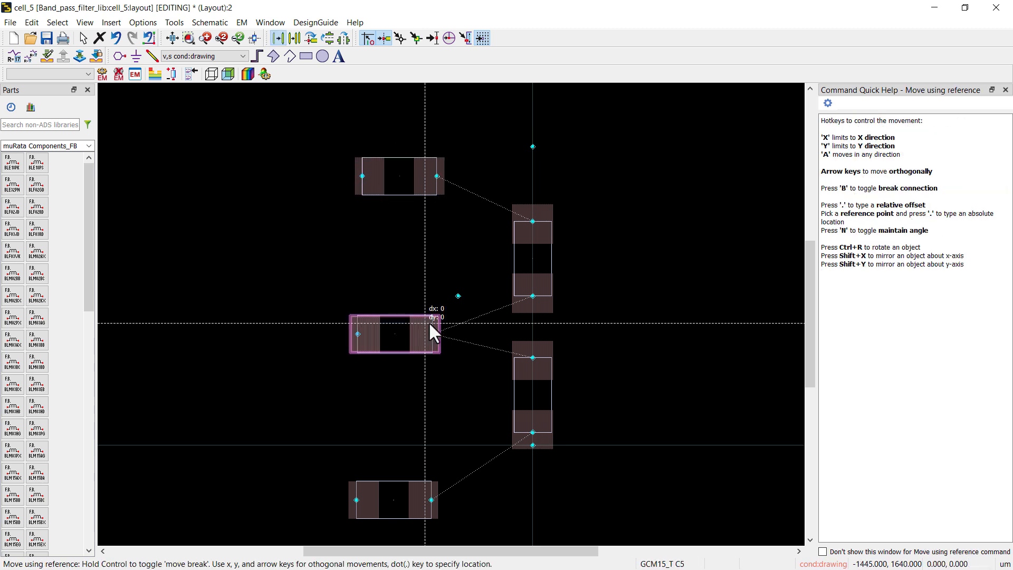
{"action": "left_click", "coordinate": [429, 322]}
{"action": "left_click", "coordinate": [440, 321]}
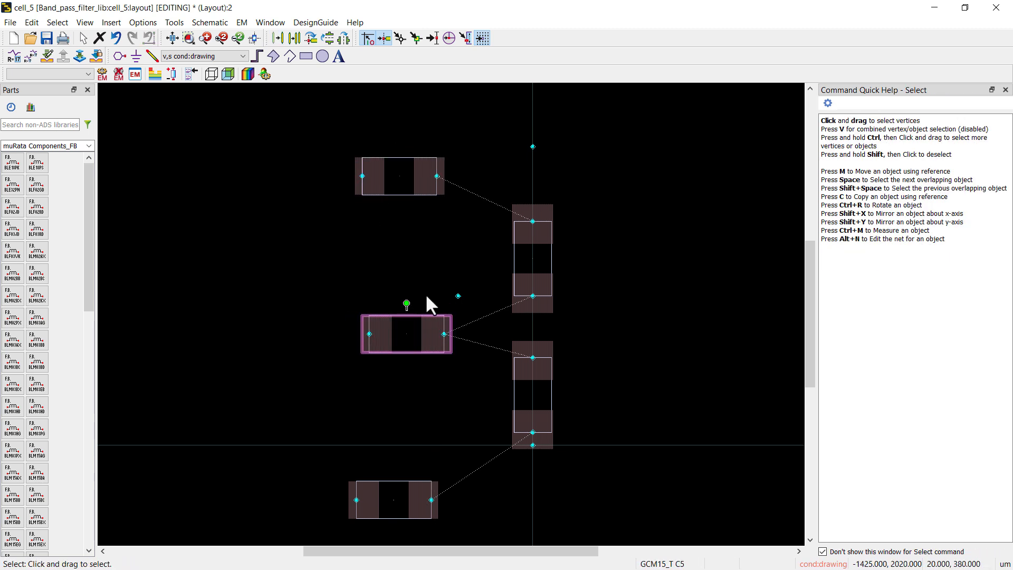
{"action": "key", "text": "m"}
{"action": "left_click", "coordinate": [427, 344]}
{"action": "key", "text": "Escape"}
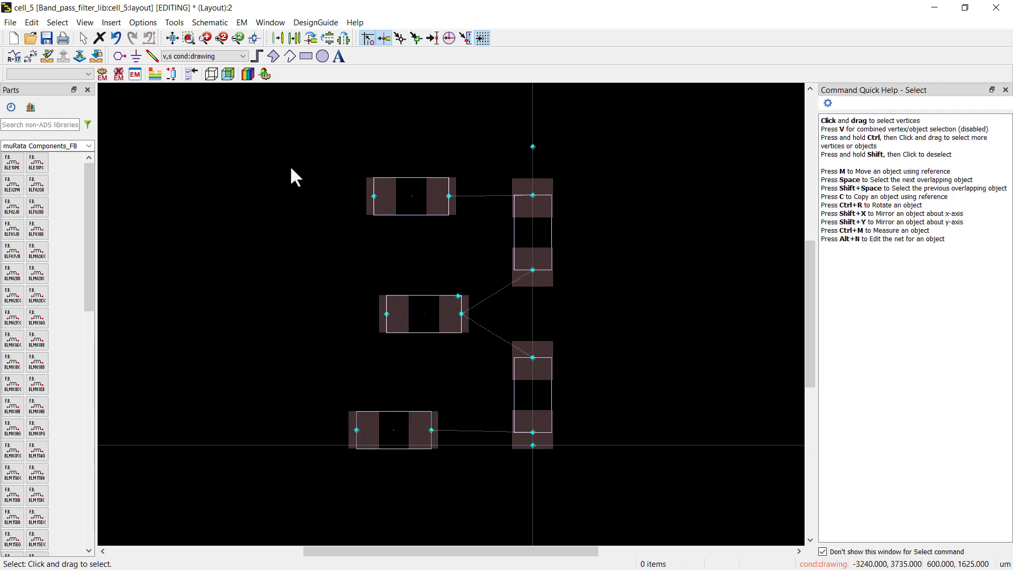
Rotate all seven footprints 90 degrees, then save and close the layout.
{"action": "left_click_drag", "start_coordinate": [292, 160], "coordinate": [595, 256]}
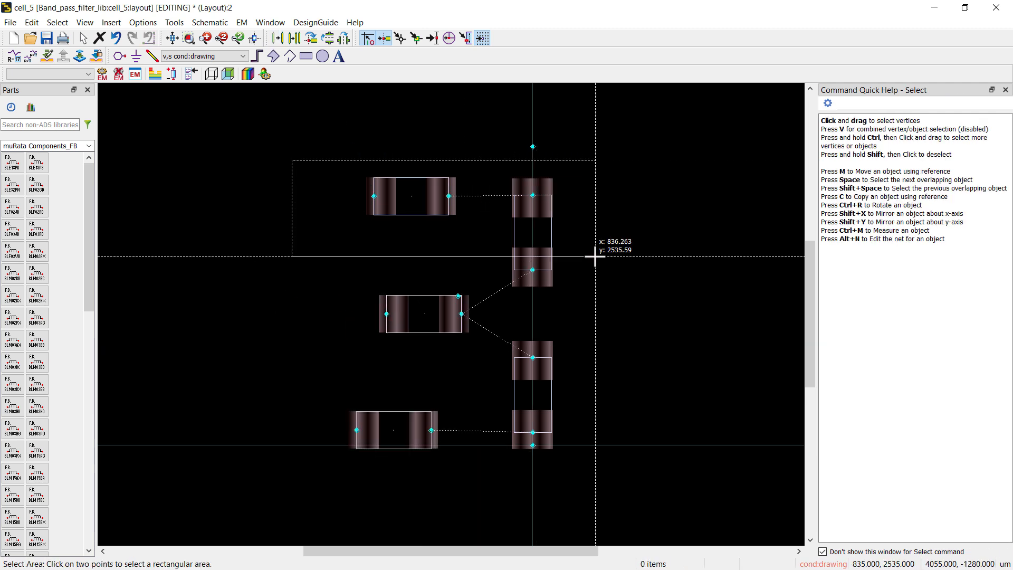
{"action": "left_click", "coordinate": [636, 488]}
{"action": "key", "text": "ctrl+r"}
{"action": "key", "text": "ctrl+r"}
{"action": "key", "text": "ctrl+r"}
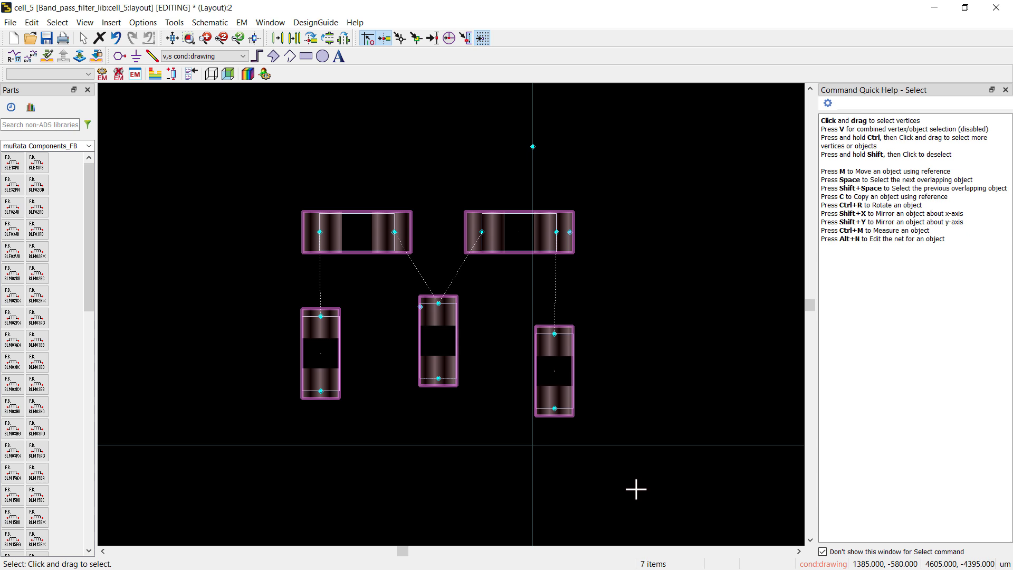
{"action": "left_click", "coordinate": [672, 322]}
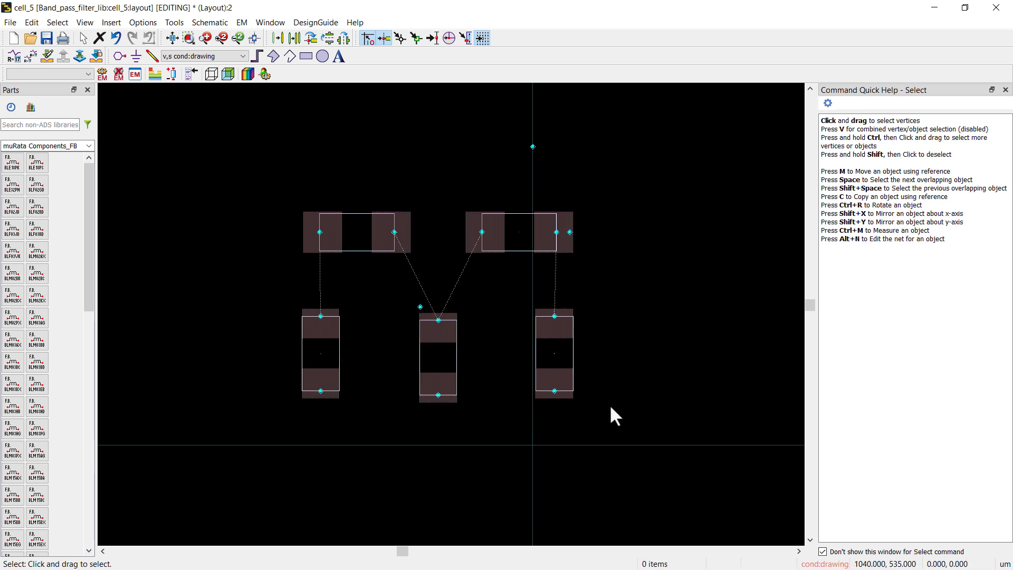
{"action": "key", "text": "ctrl+s"}
{"action": "left_click", "coordinate": [995, 8]}
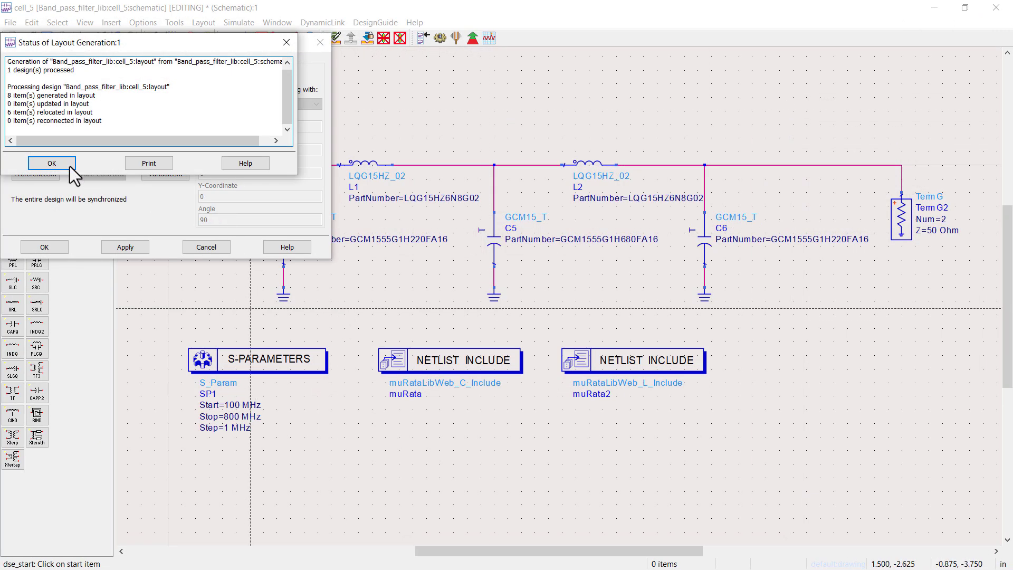